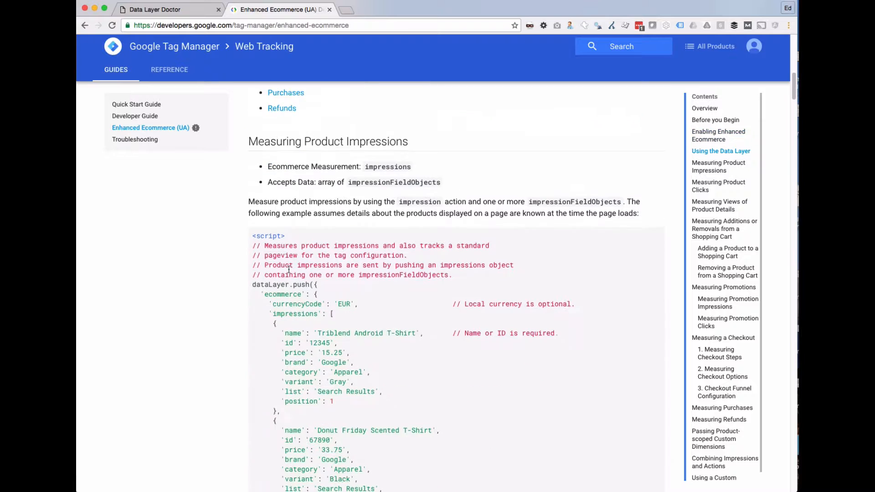
Step: Examine the Enhanced Ecommerce data layer examples from product impressions through removing a product from a shopping cart
scroll(213, 281, down, 4)
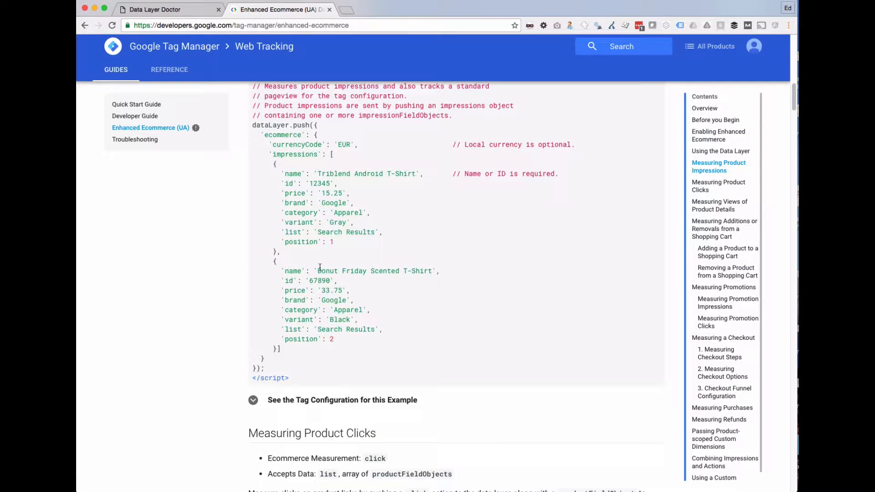
drag(253, 125, 281, 252)
drag(329, 302, 343, 357)
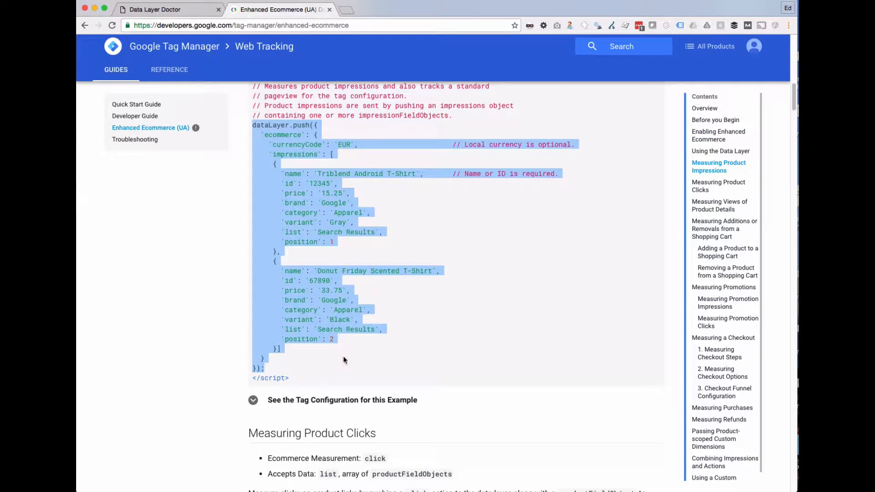
scroll(330, 357, down, 7)
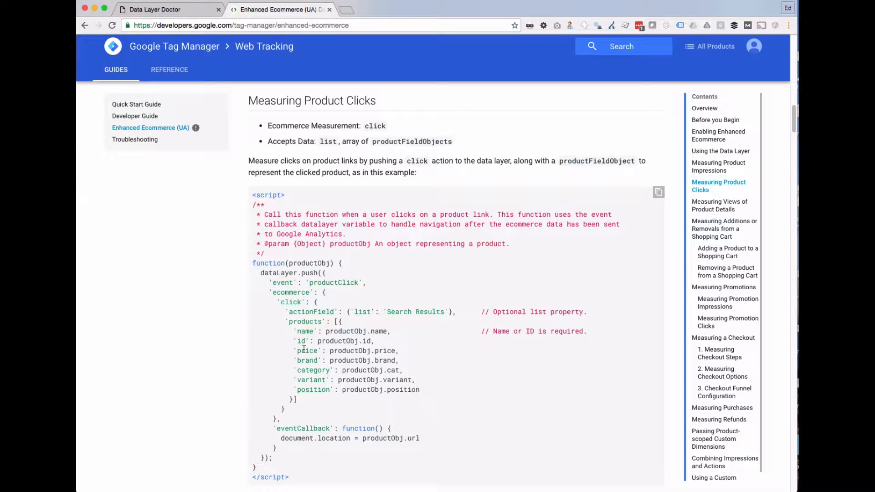
scroll(303, 350, down, 8)
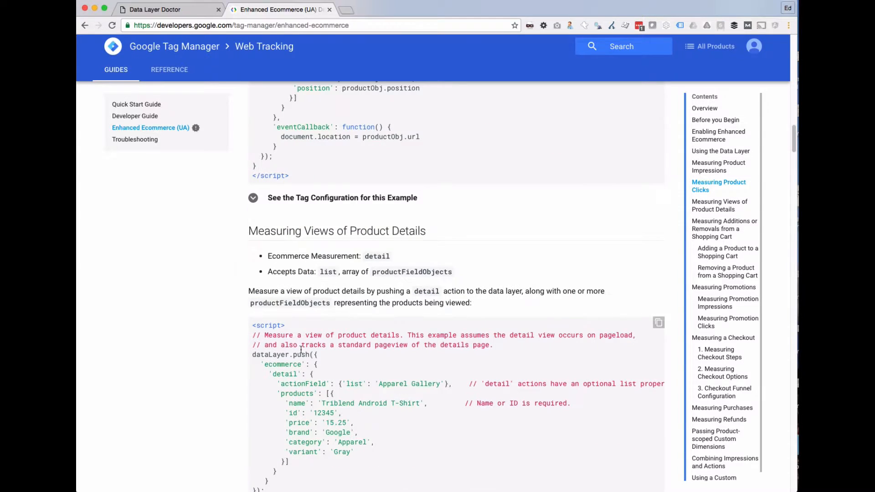
drag(270, 288, 338, 389)
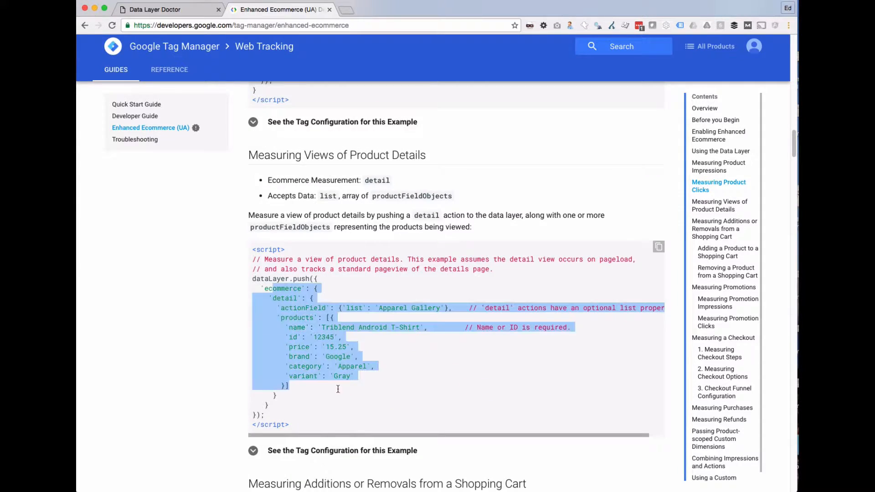
scroll(339, 389, down, 7)
drag(276, 327, 351, 435)
scroll(334, 401, down, 7)
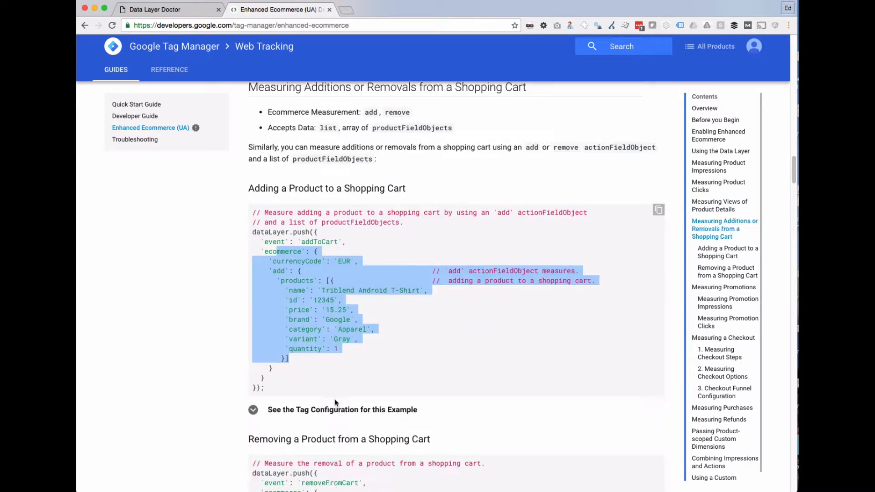
drag(257, 265, 361, 361)
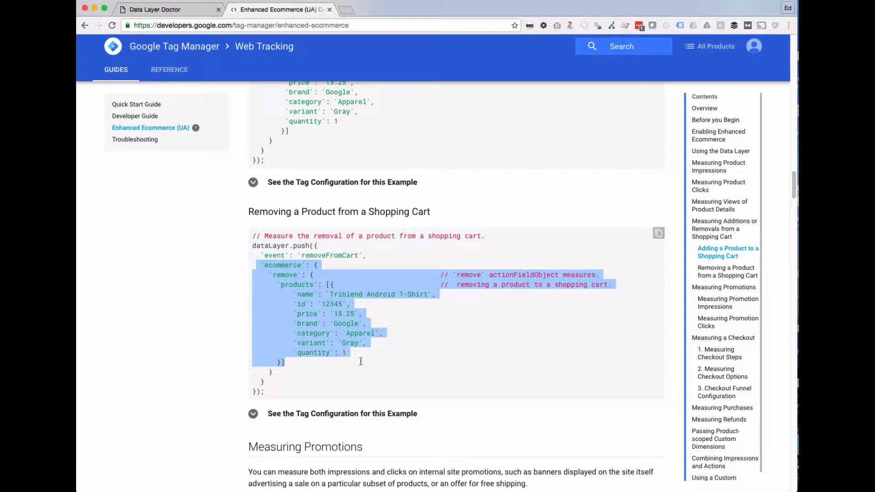
scroll(361, 362, down, 5)
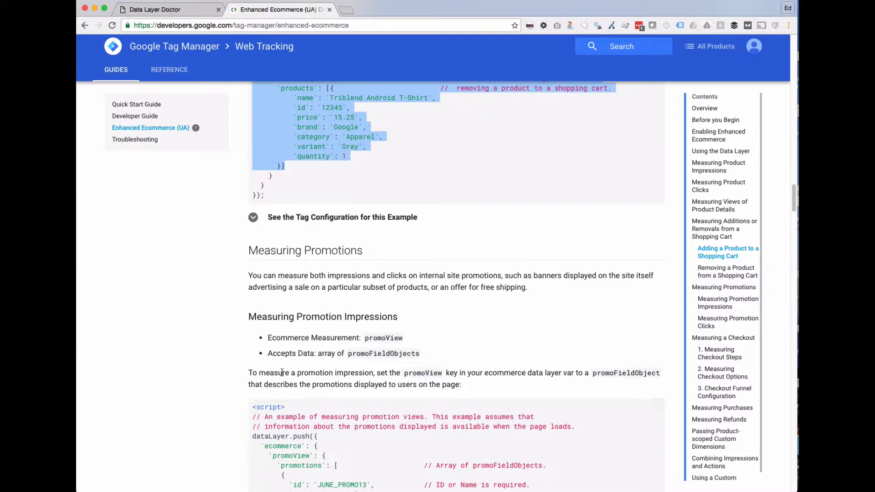
Step: Return to the Measuring Product Impressions section and highlight its example script
scroll(282, 373, up, 6)
scroll(330, 273, up, 6)
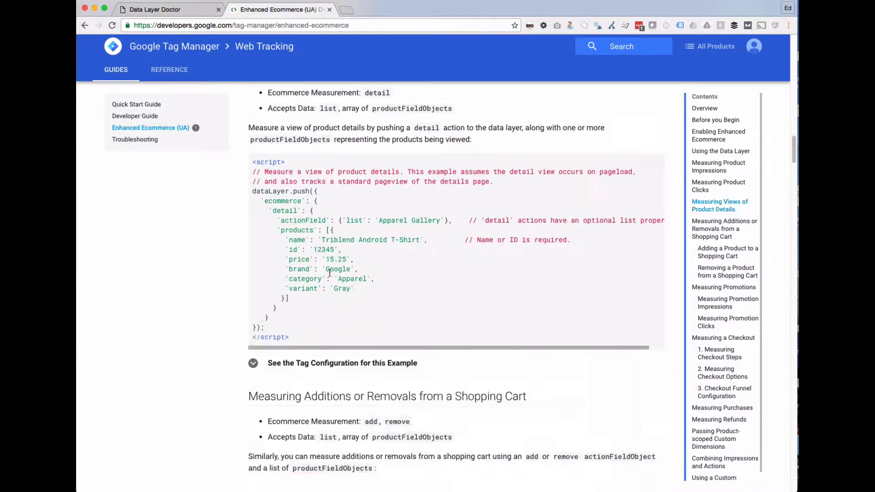
scroll(330, 273, up, 10)
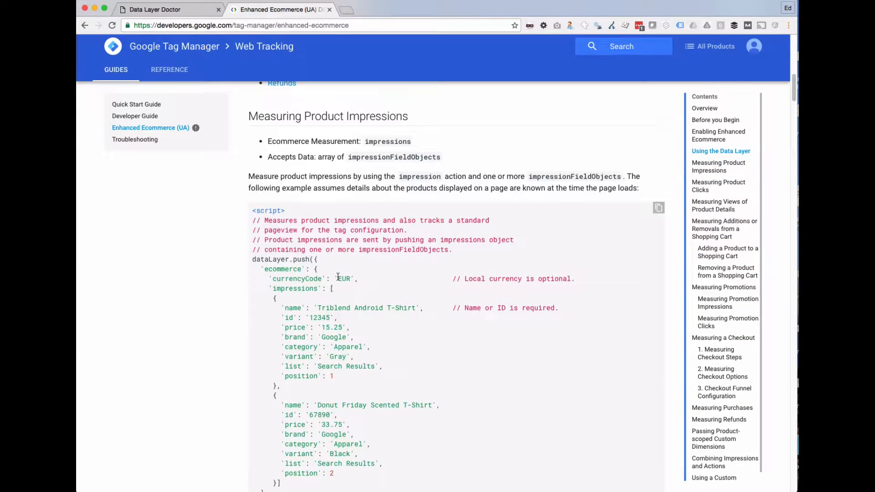
scroll(338, 277, down, 5)
scroll(328, 271, up, 2)
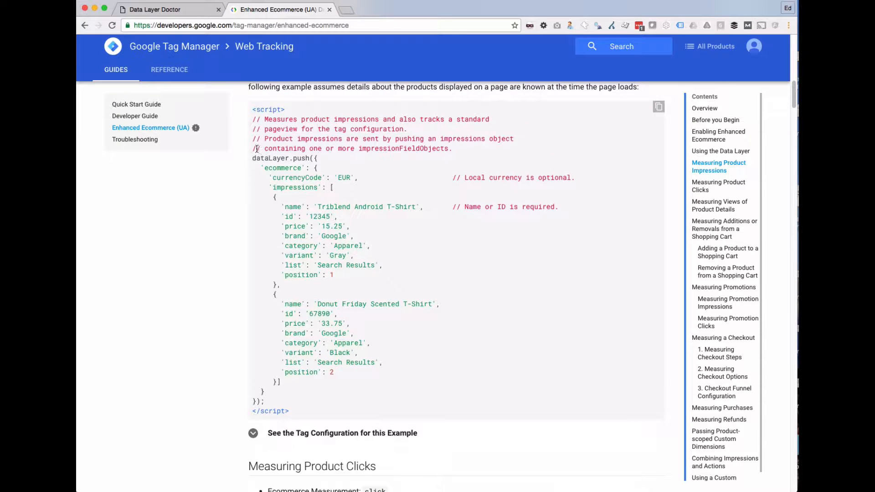
drag(256, 149, 337, 410)
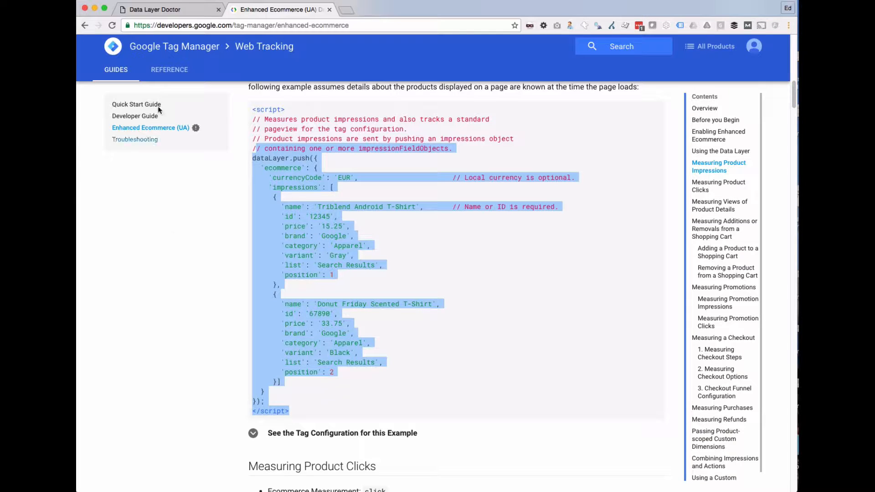
Step: Switch to the Data Layer Doctor site and start a new project named "Data Layer Doctor"
click(153, 9)
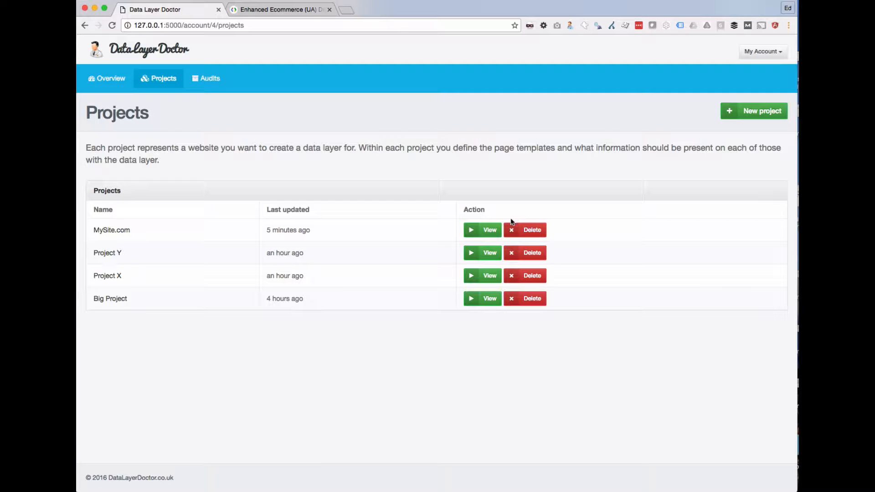
click(756, 114)
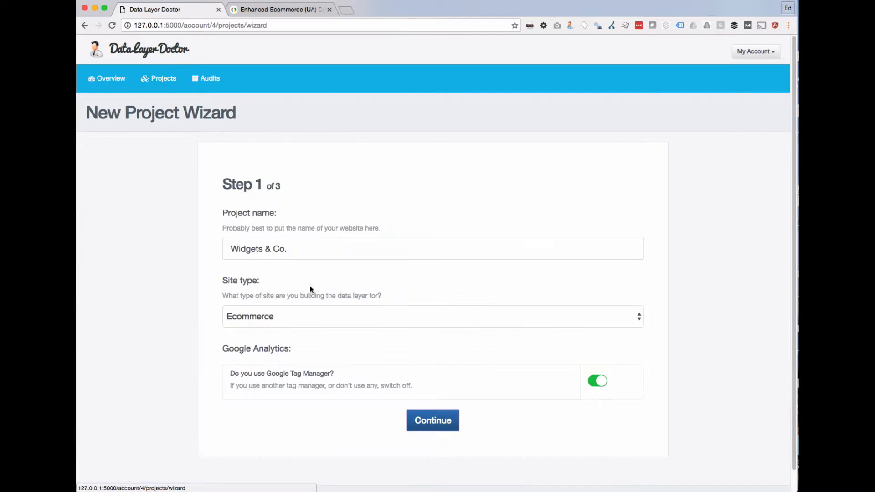
drag(231, 249, 314, 248)
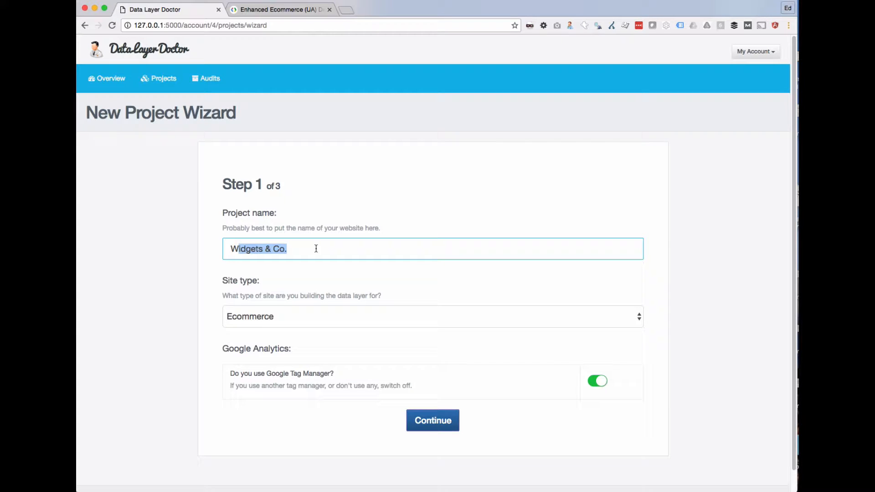
key(BackSpace)
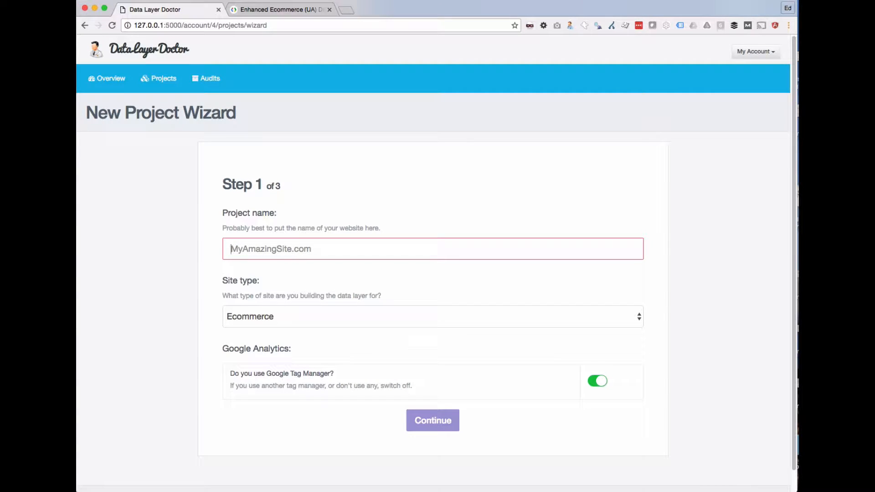
text(Dat)
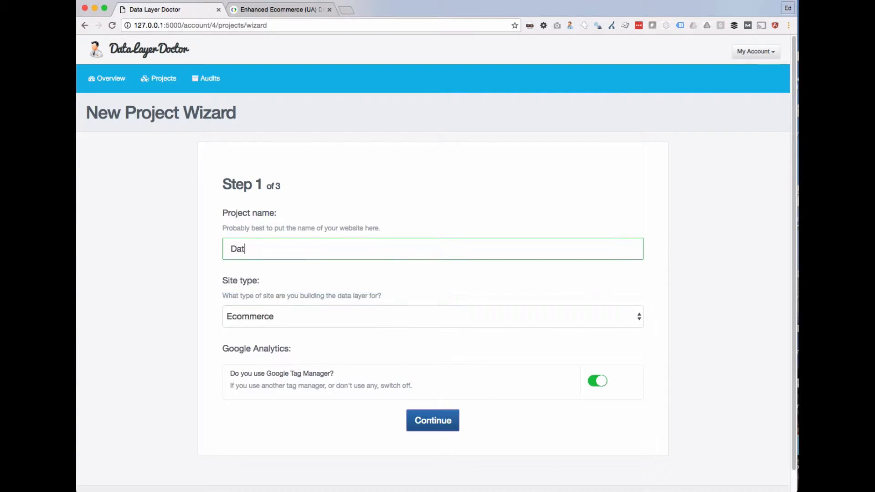
text(a Layer Doctor)
Step: Choose Ecommerce as the project's site type and continue to the page type selection
click(262, 318)
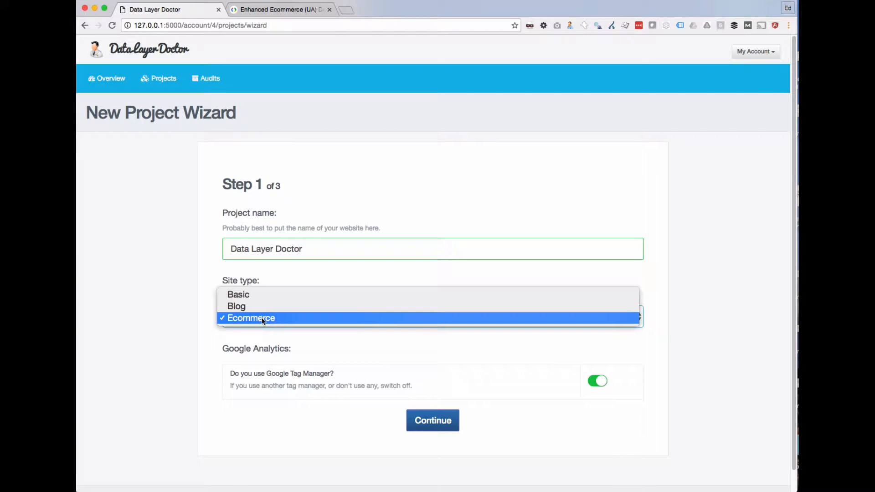
click(242, 319)
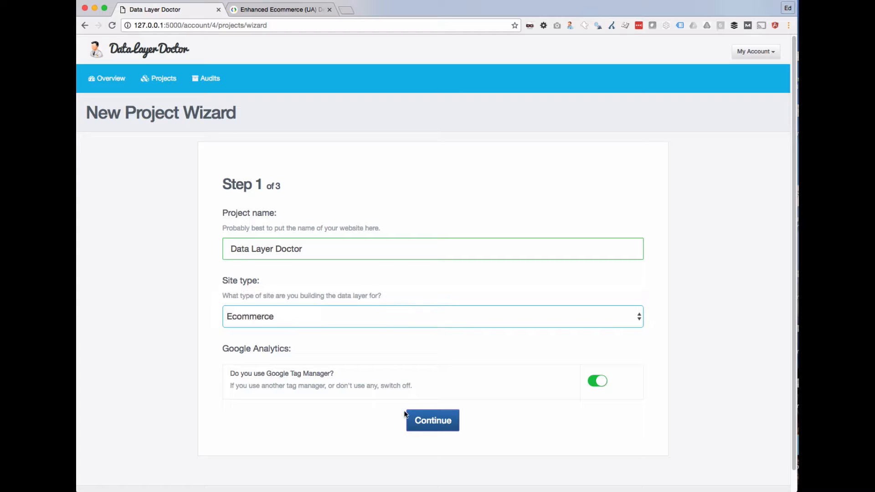
click(433, 421)
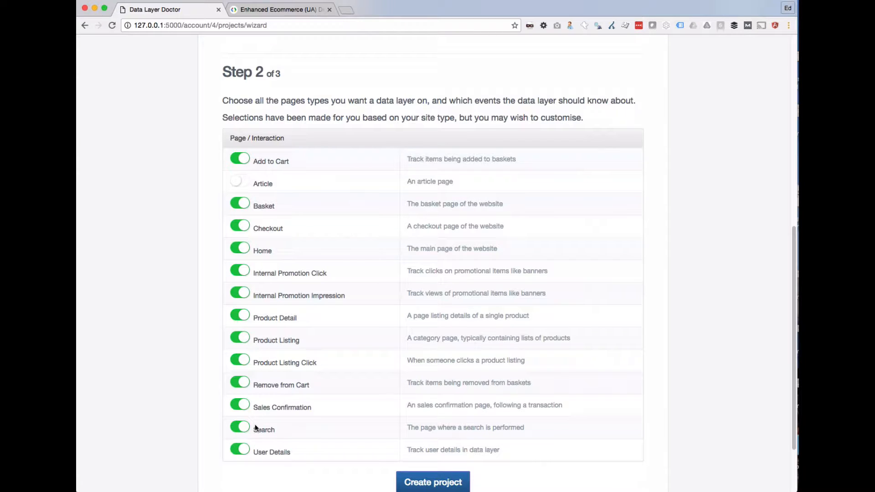
Step: Exclude Search from the pages and interactions for the data layer, and create the project
click(242, 428)
drag(264, 274, 335, 275)
drag(265, 296, 359, 294)
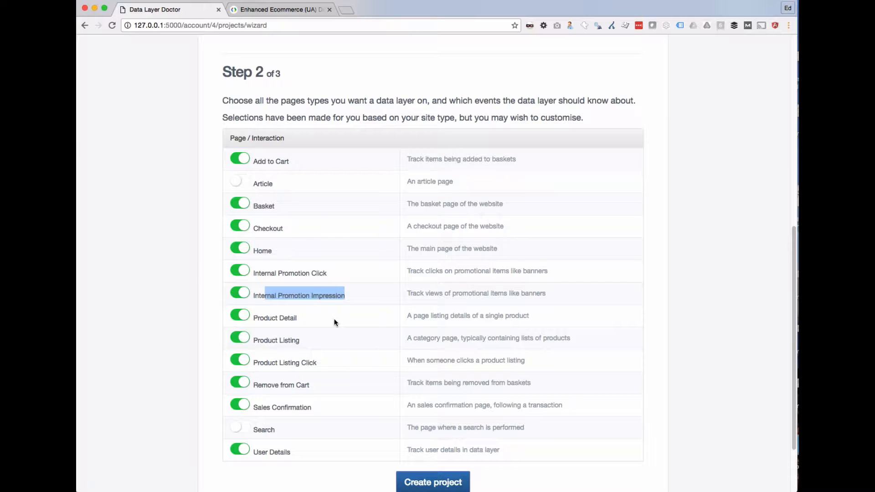
drag(259, 314, 291, 321)
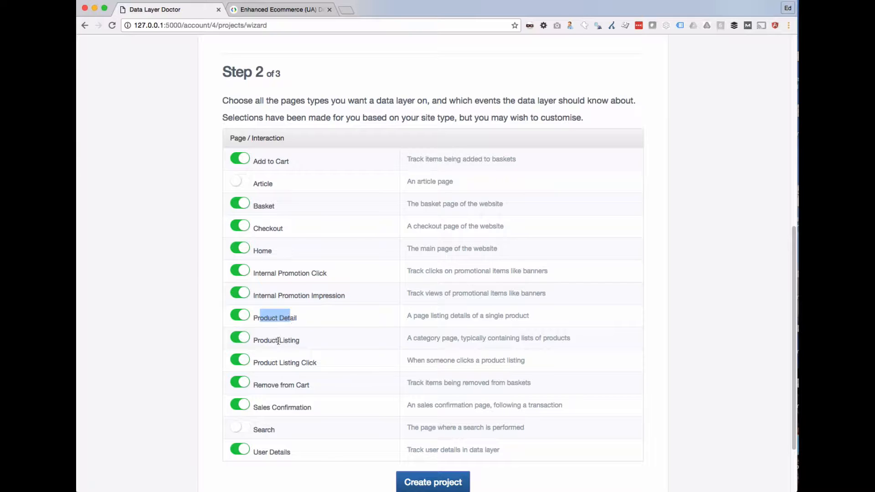
scroll(279, 382, down, 1)
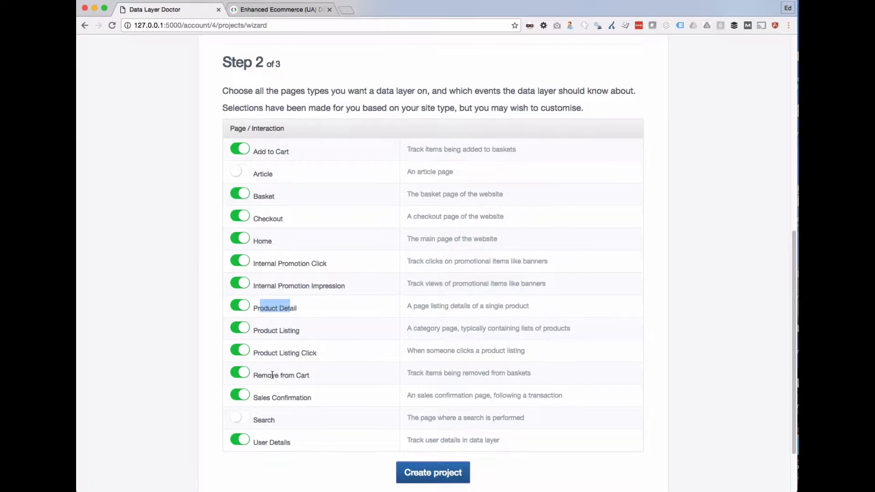
scroll(301, 379, down, 2)
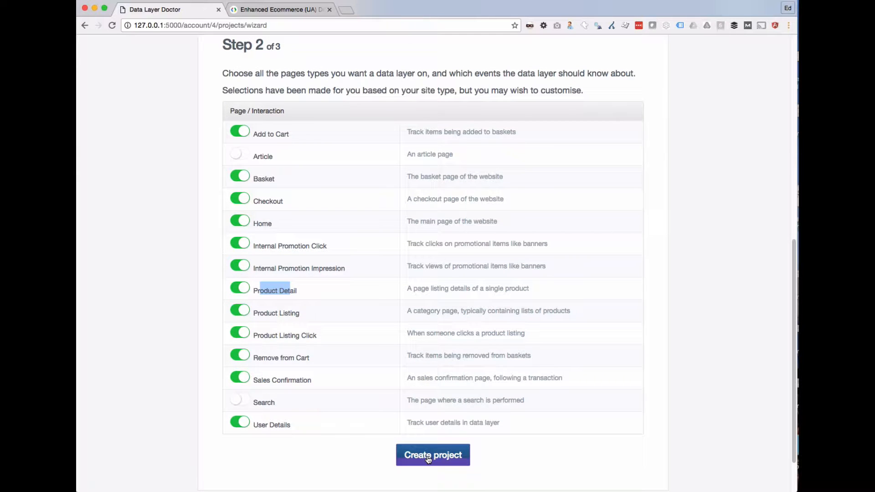
click(428, 459)
Step: Examine the generated documentation's table of contents and the Home Page data layer script
scroll(242, 334, up, 10)
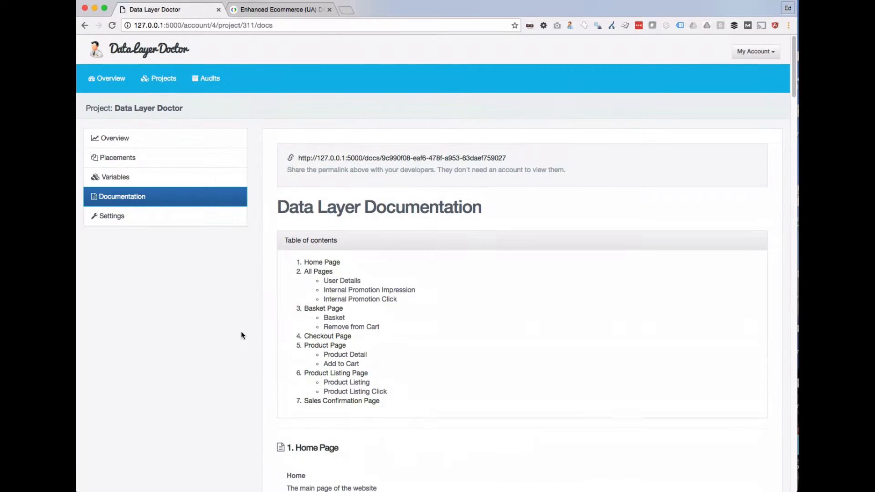
scroll(242, 336, down, 6)
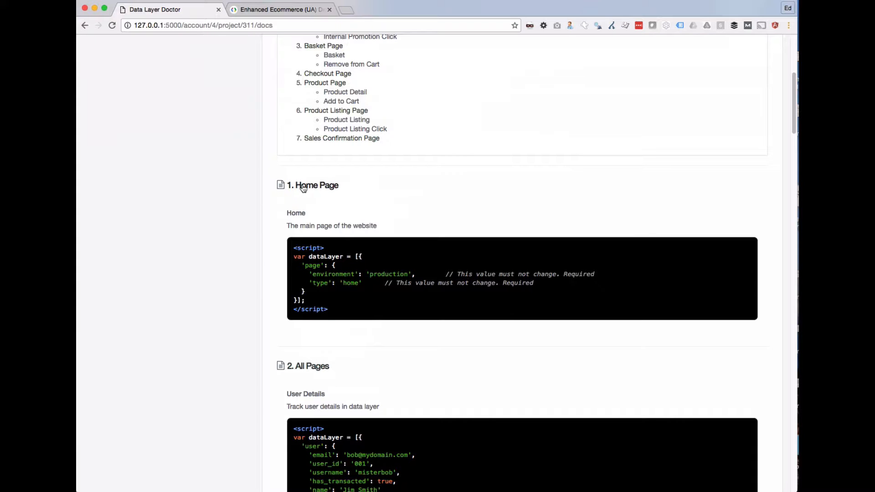
scroll(301, 228, up, 4)
scroll(313, 317, down, 4)
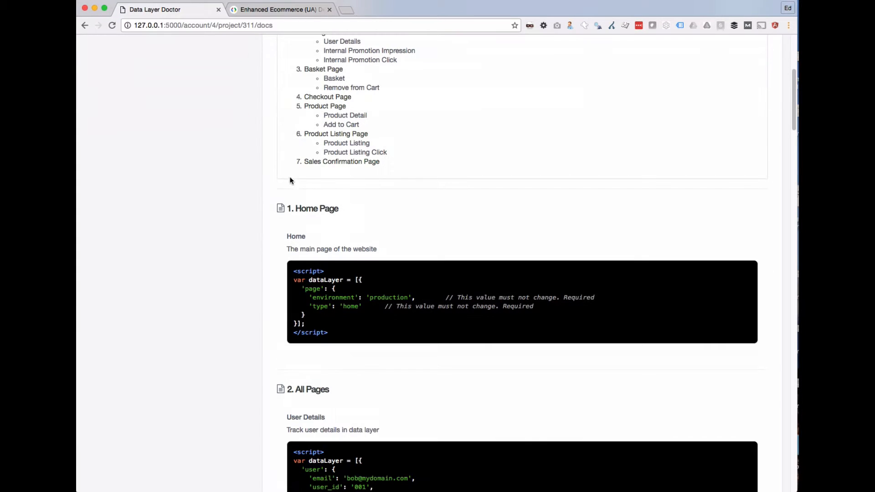
drag(290, 270, 268, 341)
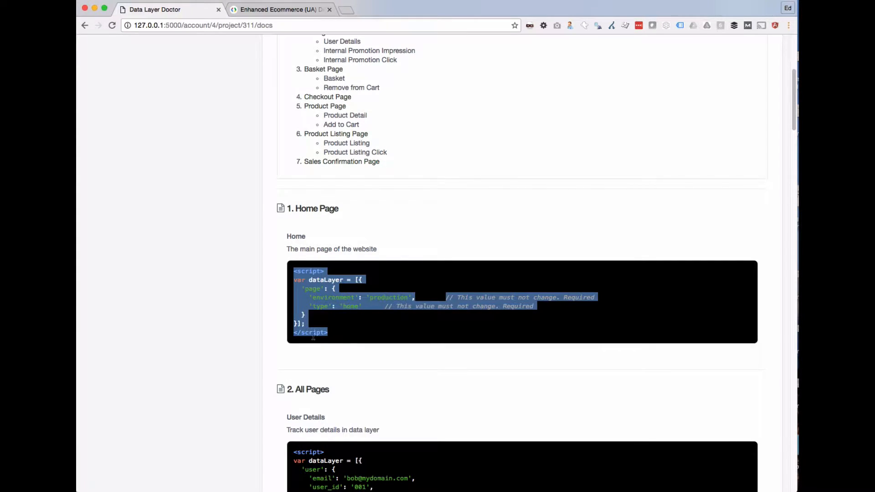
scroll(267, 342, down, 4)
Step: Examine the All Pages section, covering the User Details, Internal Promotion Impression and Internal Promotion Click scripts
scroll(268, 342, down, 3)
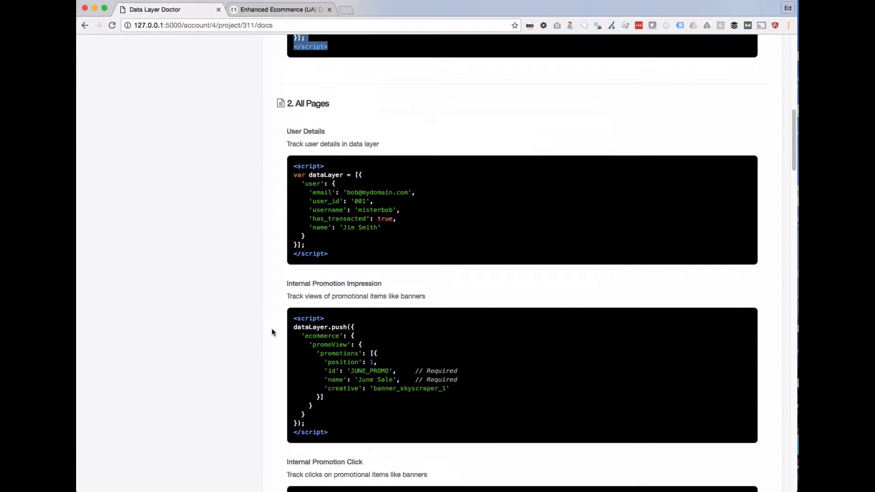
drag(292, 168, 338, 255)
click(311, 194)
drag(293, 131, 332, 137)
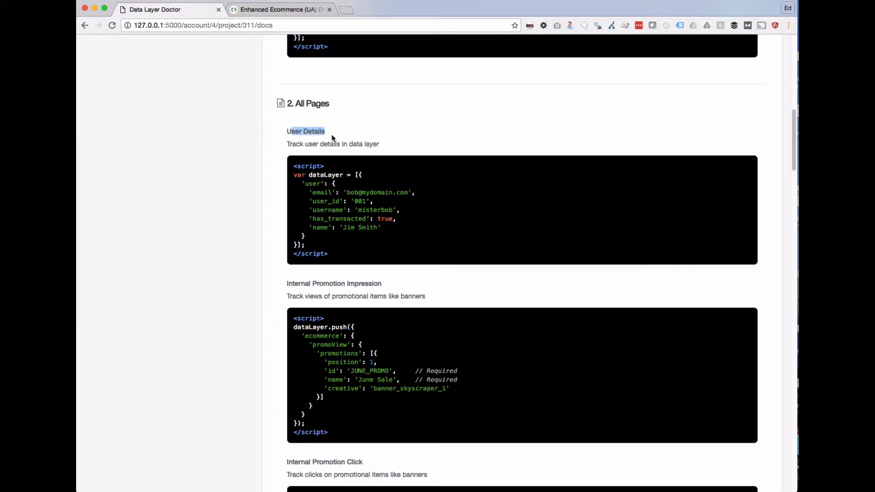
scroll(310, 340, down, 1)
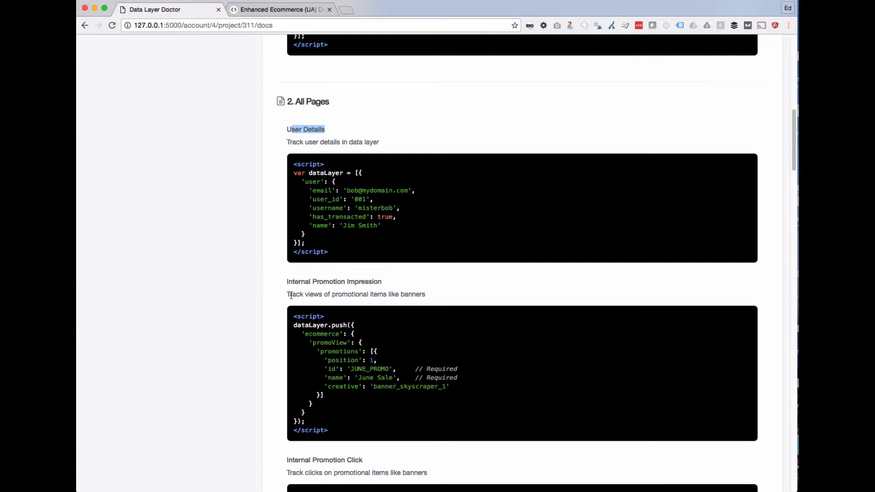
drag(290, 294, 439, 296)
drag(297, 319, 372, 415)
scroll(268, 377, down, 4)
scroll(268, 377, down, 6)
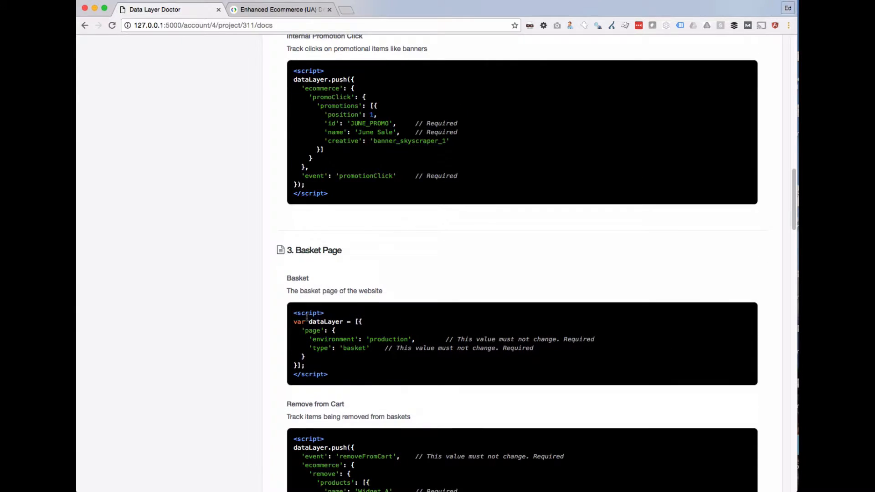
Step: Examine the documentation from the Basket Page script through the Product Listing Page, and return to the table of contents
drag(301, 313, 333, 376)
scroll(239, 371, down, 4)
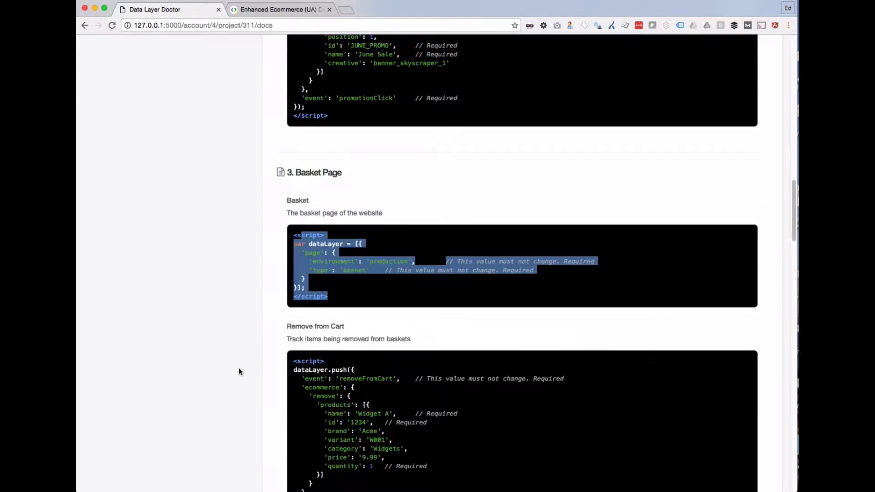
drag(281, 286, 214, 389)
scroll(214, 390, down, 15)
scroll(212, 391, down, 15)
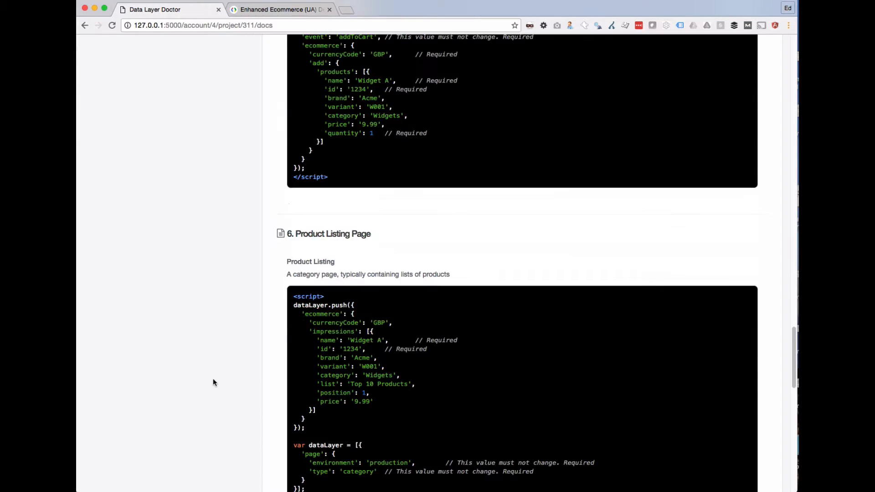
scroll(213, 382, down, 5)
scroll(213, 382, up, 20)
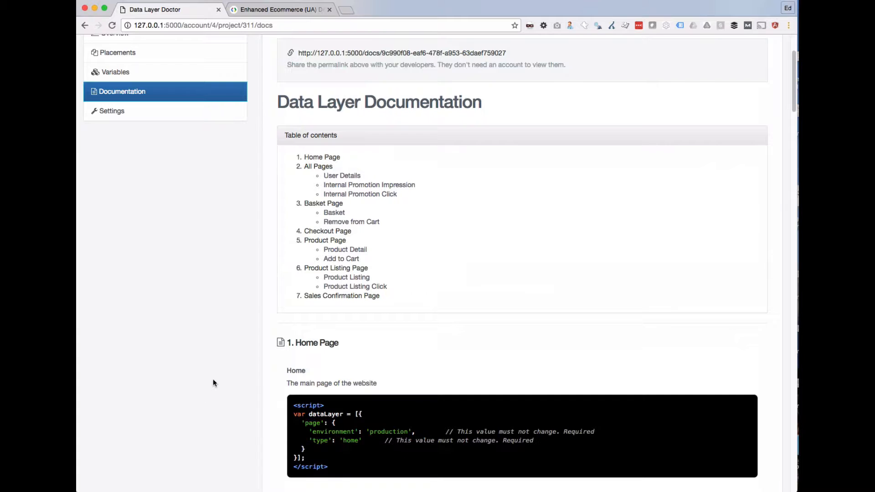
Step: Open the shareable developer permalink, examine the public data layer specifications from the table of contents through the product section, and close it
scroll(227, 351, up, 3)
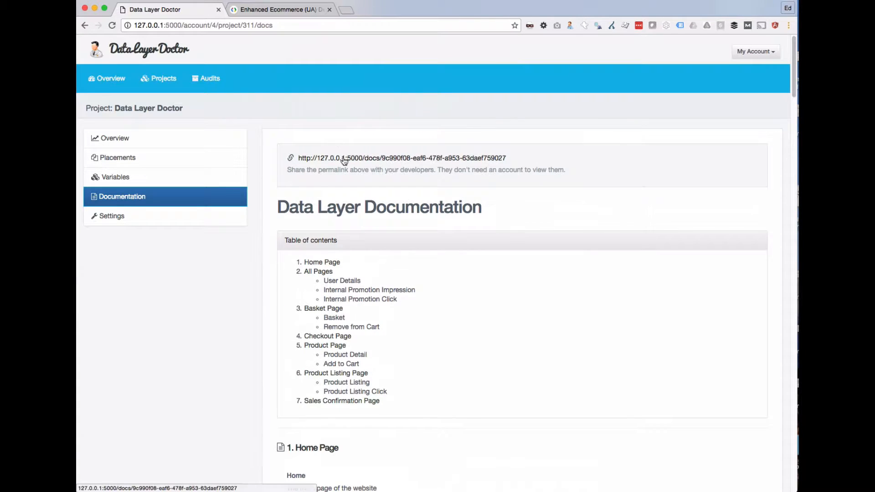
click(344, 159)
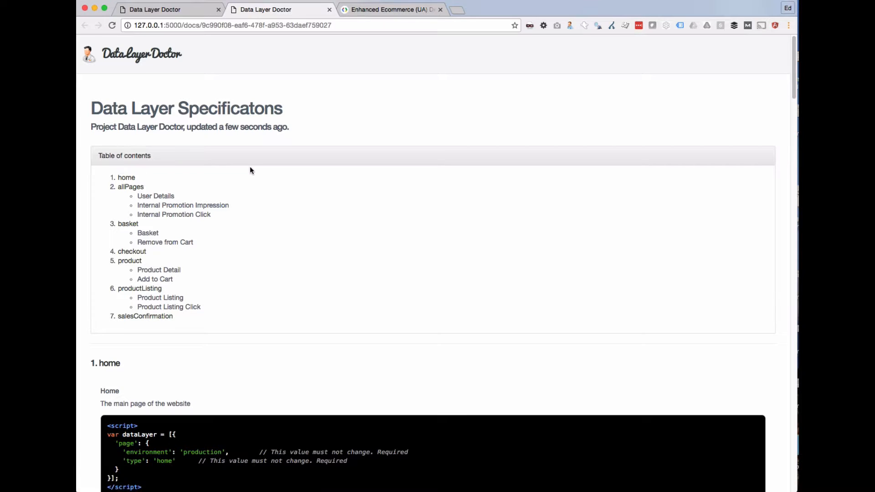
scroll(250, 169, down, 10)
click(199, 25)
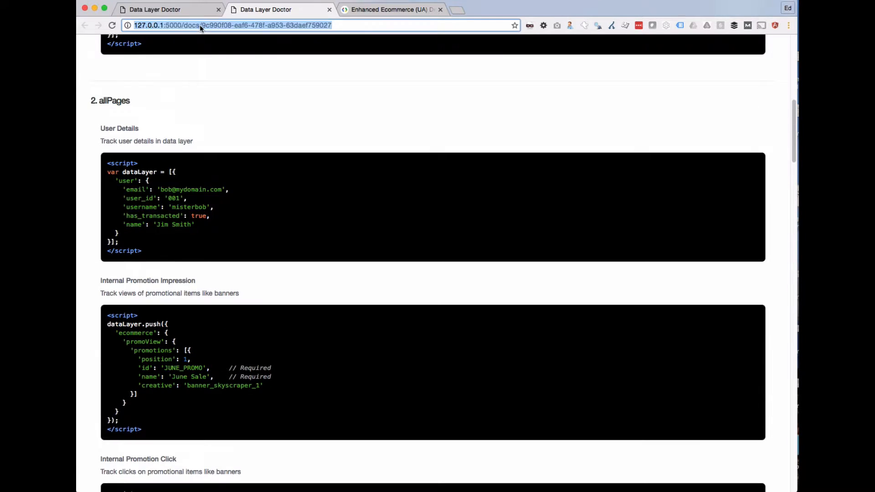
click(200, 25)
scroll(222, 137, down, 15)
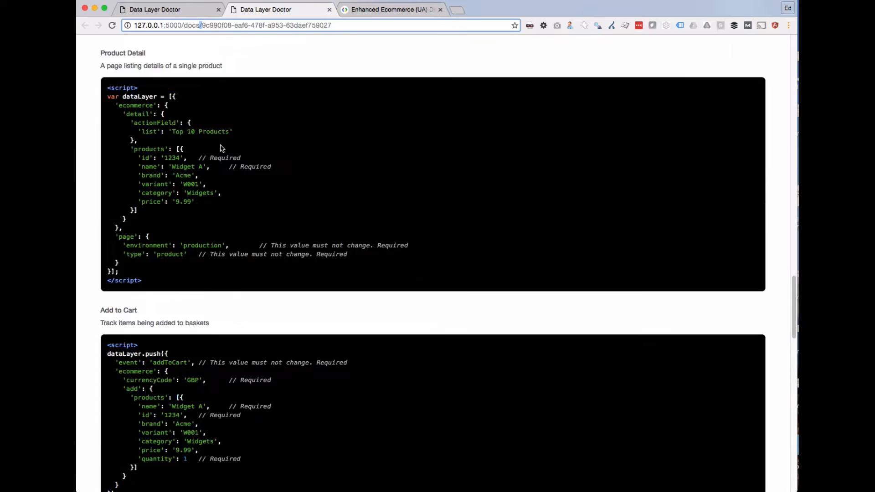
scroll(221, 143, up, 20)
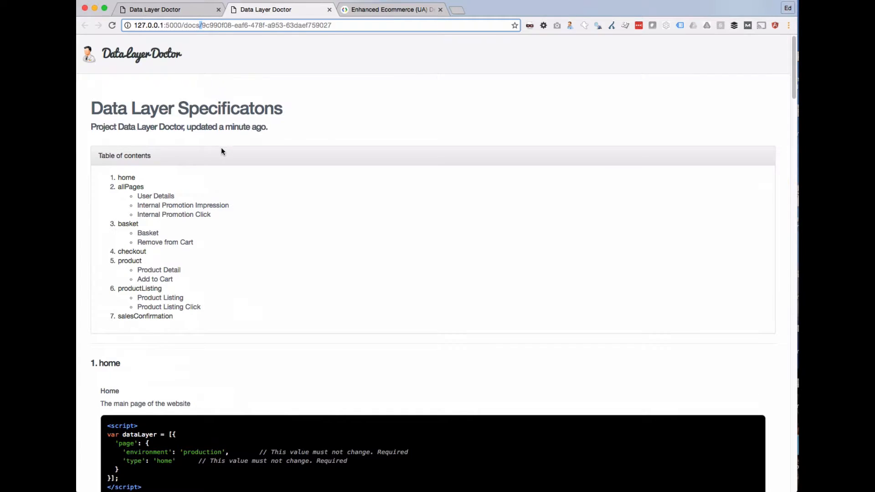
click(330, 9)
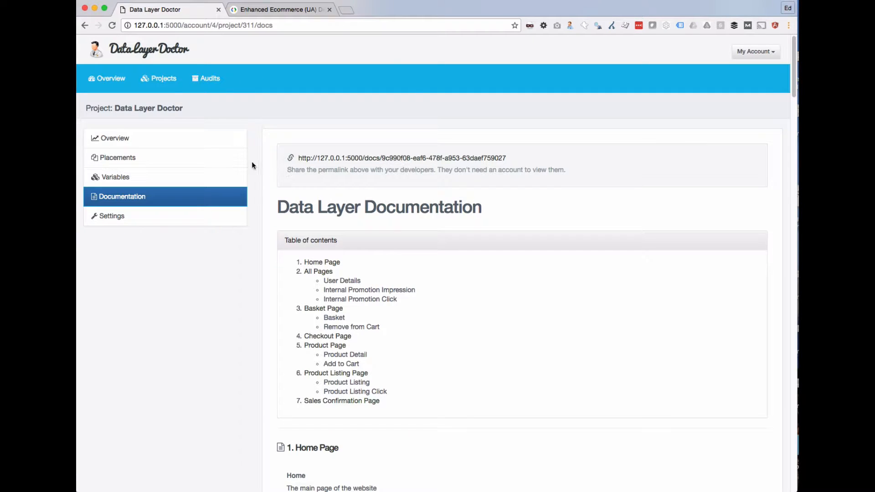
Step: Start a new project named My Blog with the site type Blog, and continue to the page and interaction selection
click(168, 82)
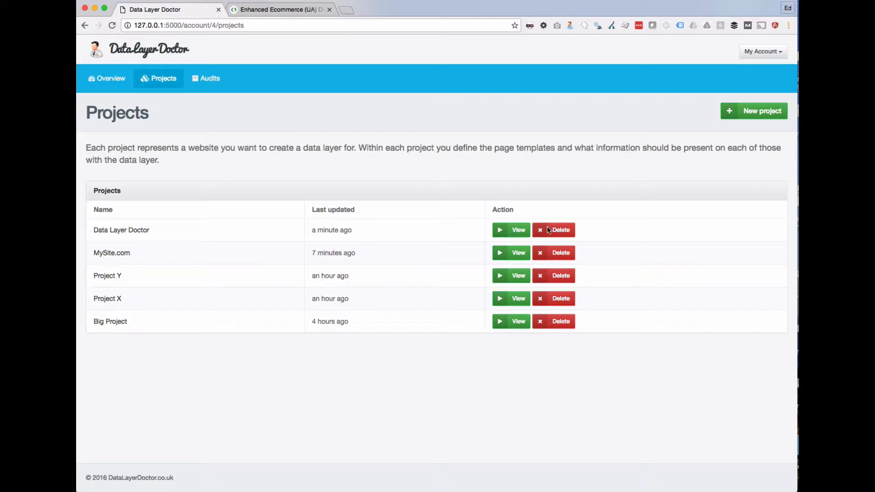
click(753, 111)
scroll(315, 296, down, 1)
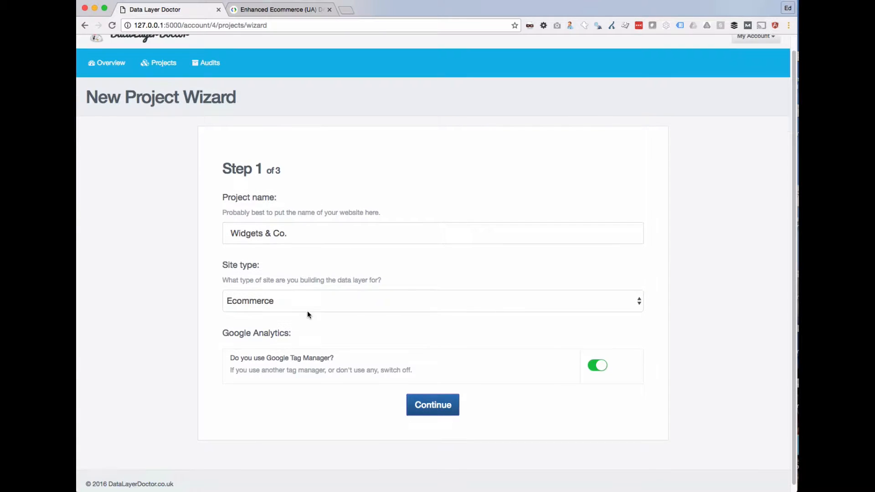
click(252, 303)
click(246, 290)
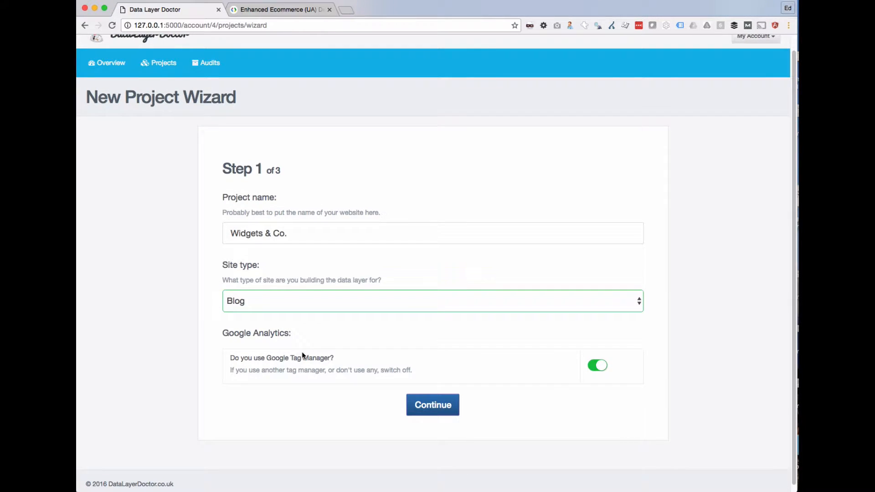
triple_click(275, 233)
text(My Blog)
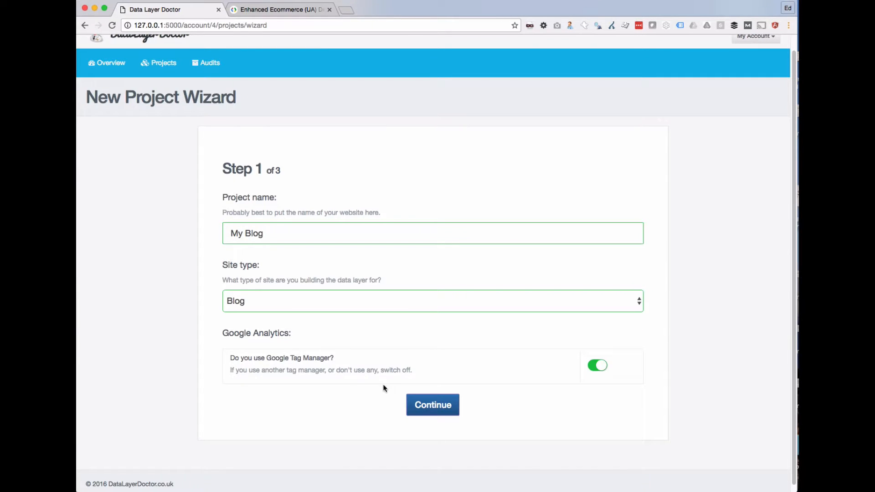
click(413, 403)
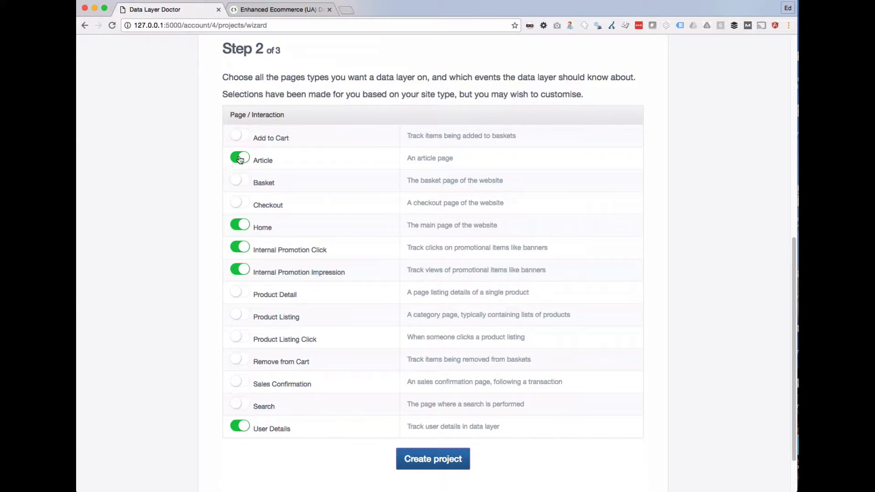
Step: Exclude User Details from the pages and interactions for the blog's data layer, and create the project
click(245, 430)
drag(267, 251, 339, 252)
drag(263, 272, 338, 272)
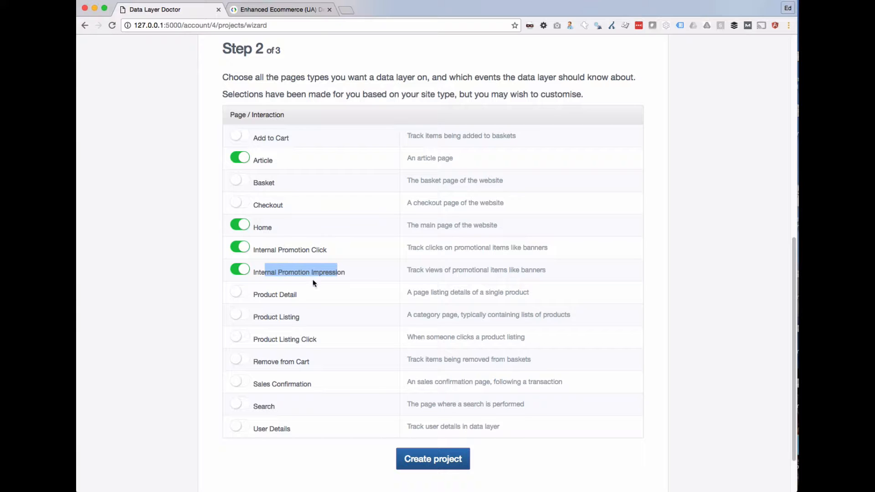
click(439, 468)
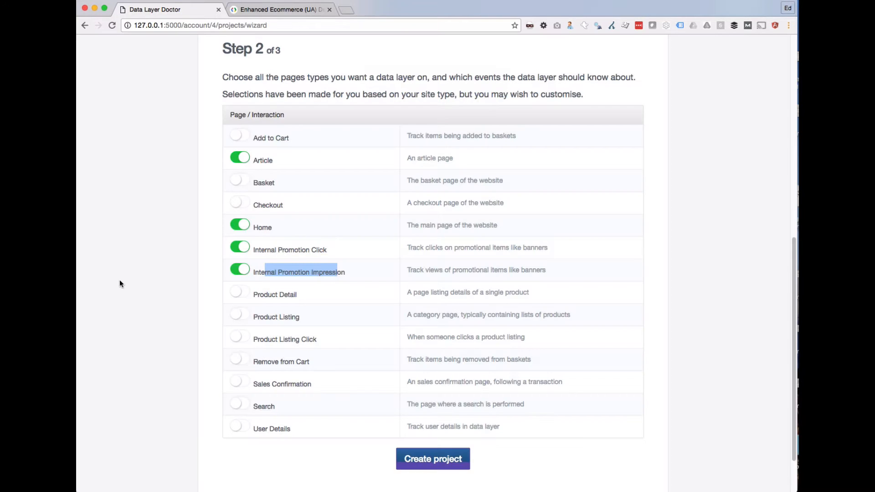
Step: Examine the My Blog documentation, covering the table of contents, the Home Page script and the Article Page section
scroll(172, 264, up, 15)
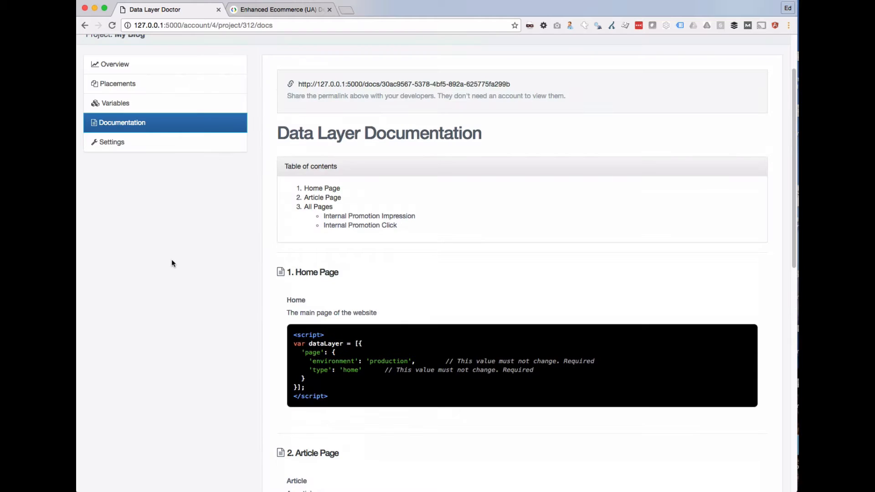
scroll(182, 269, down, 15)
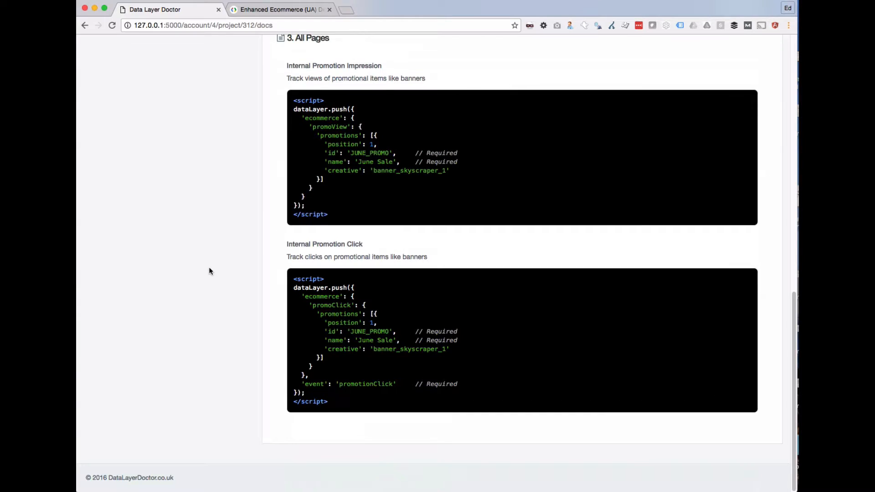
scroll(209, 269, up, 15)
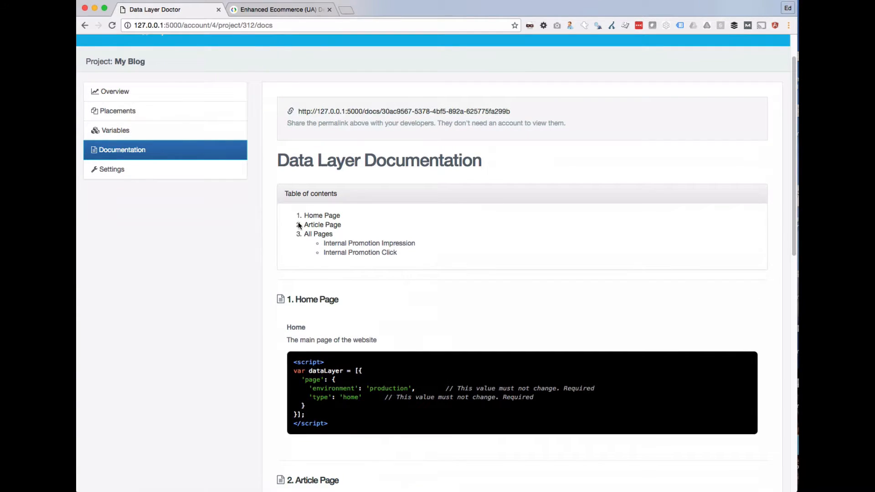
scroll(248, 272, down, 5)
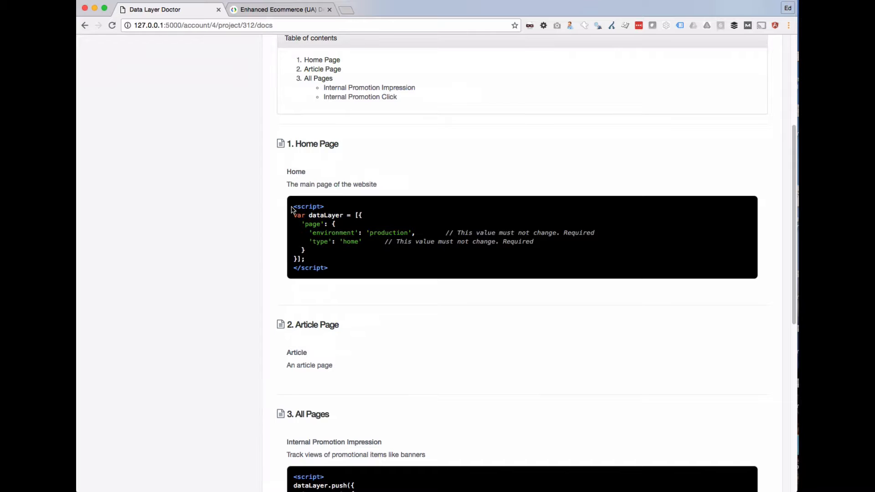
drag(293, 206, 338, 274)
scroll(234, 253, down, 5)
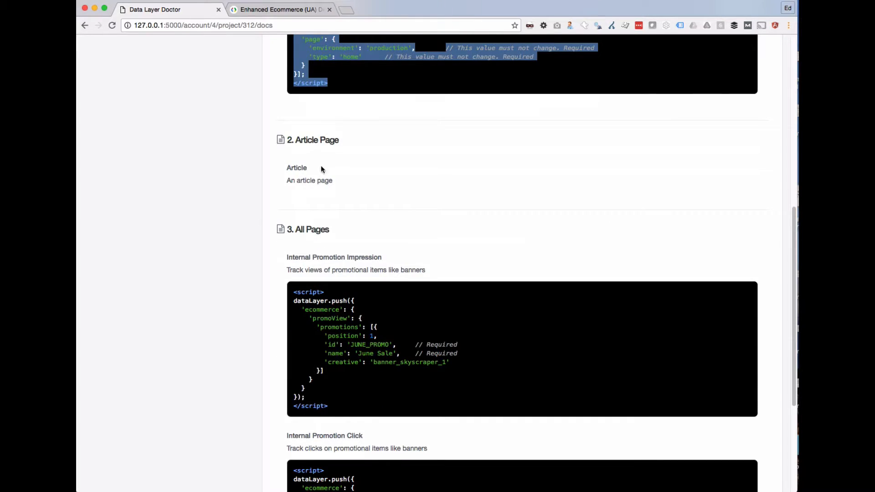
drag(297, 163, 251, 196)
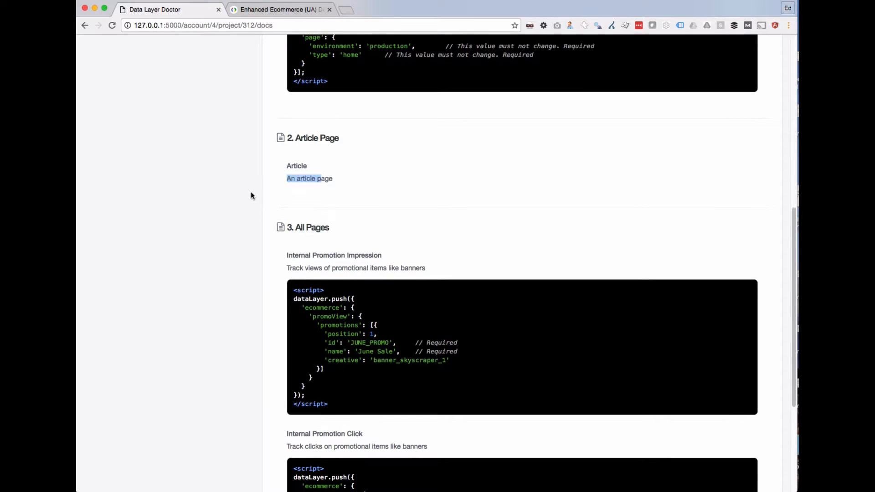
scroll(251, 195, down, 2)
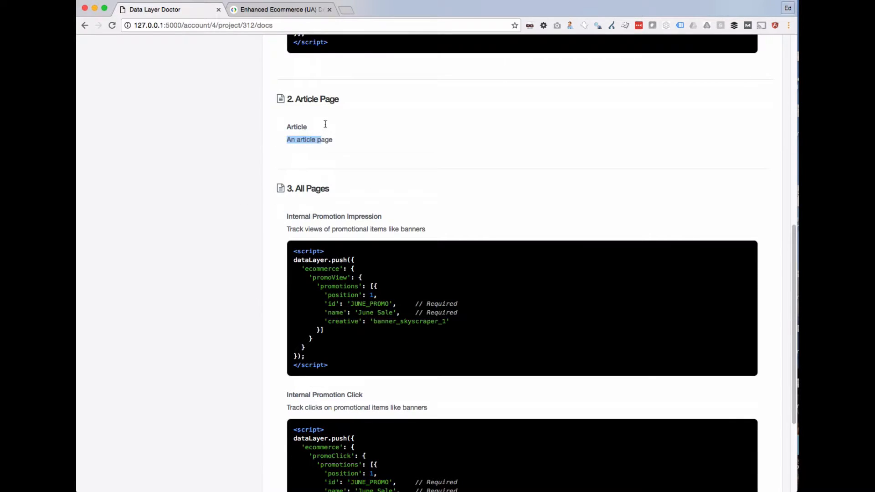
Step: Examine the Internal Promotion Impression and Internal Promotion Click scripts in the All Pages section
scroll(251, 196, down, 3)
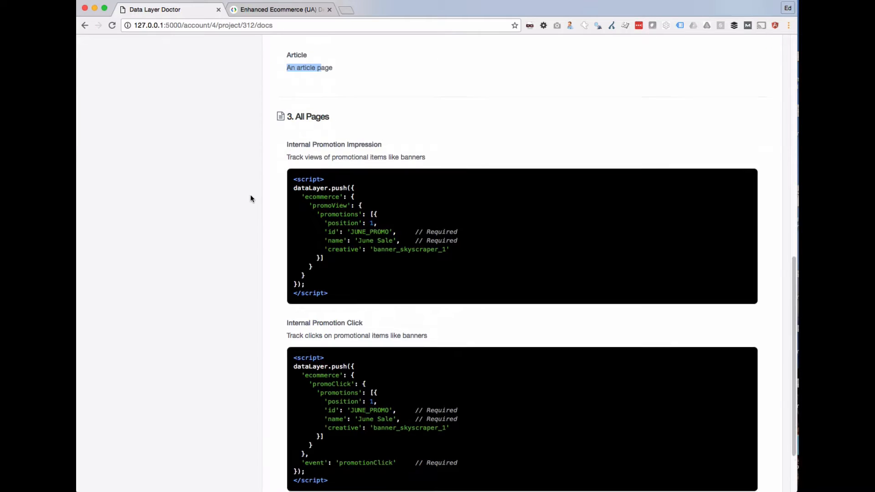
scroll(253, 194, down, 2)
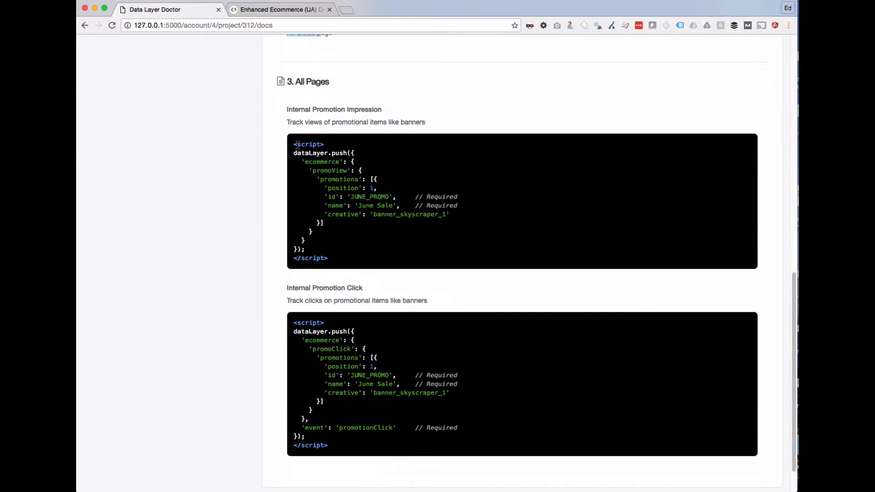
drag(294, 144, 366, 249)
drag(310, 332, 358, 433)
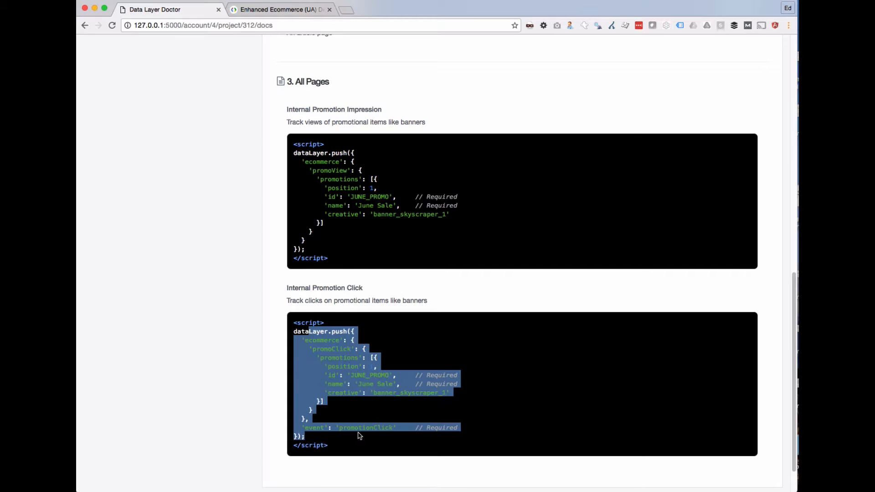
click(278, 65)
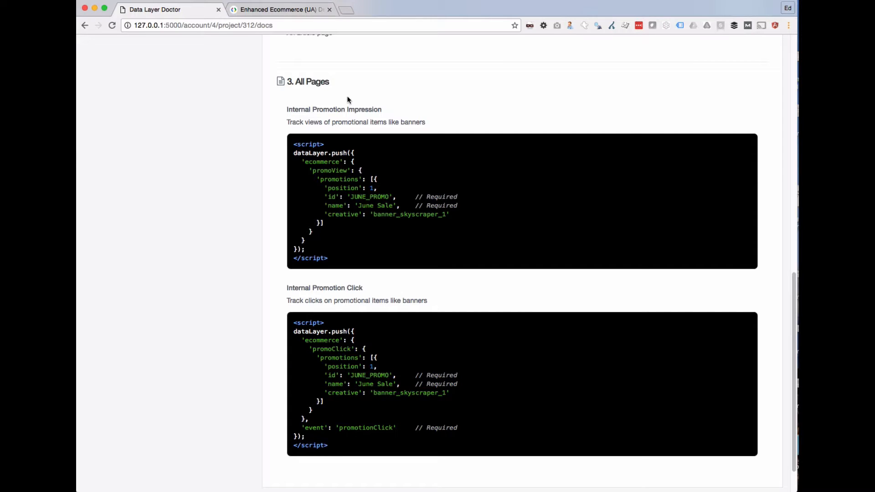
Step: Switch to Google's Enhanced Ecommerce guide and examine the example script for measuring promotion impressions
click(260, 13)
scroll(311, 202, down, 6)
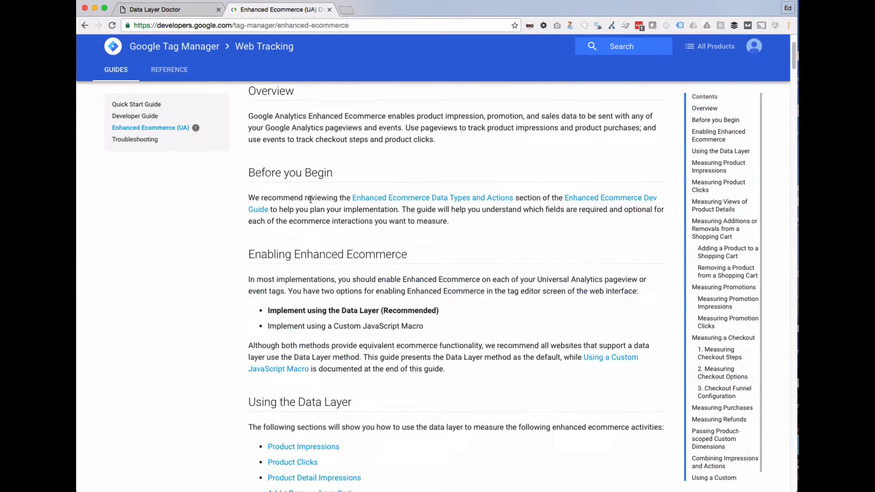
click(296, 338)
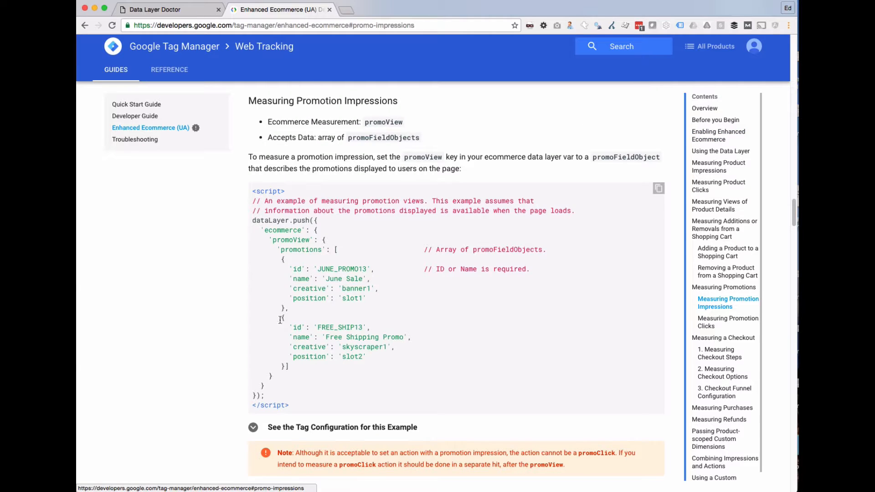
drag(269, 210, 371, 388)
click(371, 388)
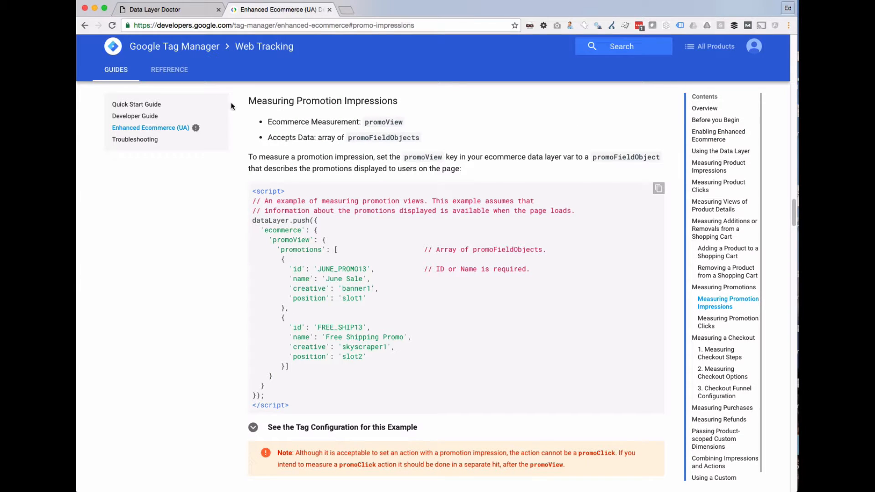
Step: Compare the generated Internal Promotion Impression script with the promotion impression example in Google's guide
click(157, 9)
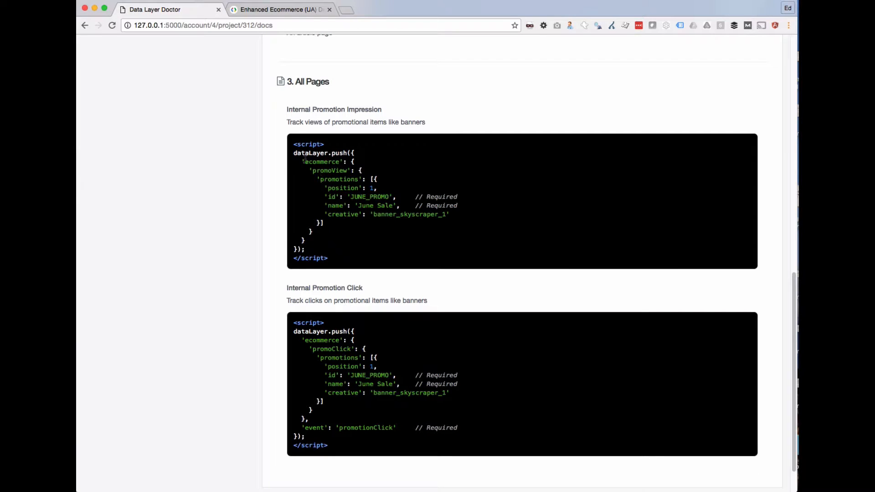
click(277, 10)
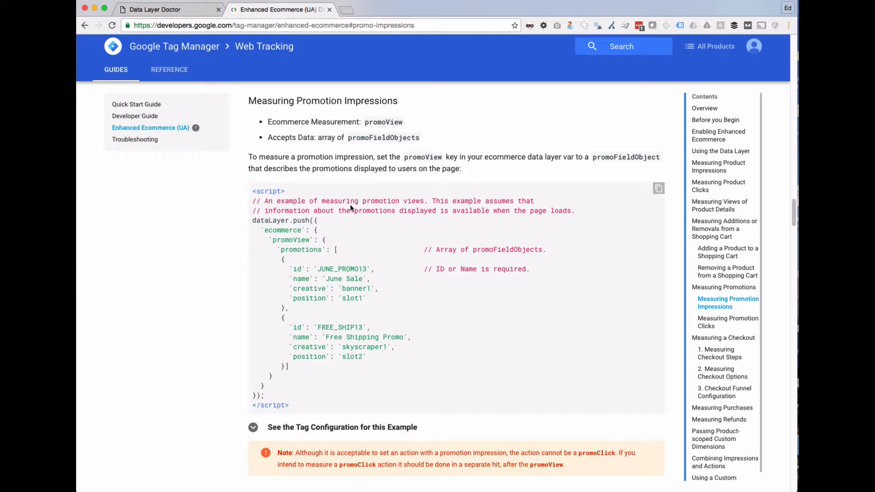
scroll(347, 210, up, 6)
scroll(296, 260, down, 7)
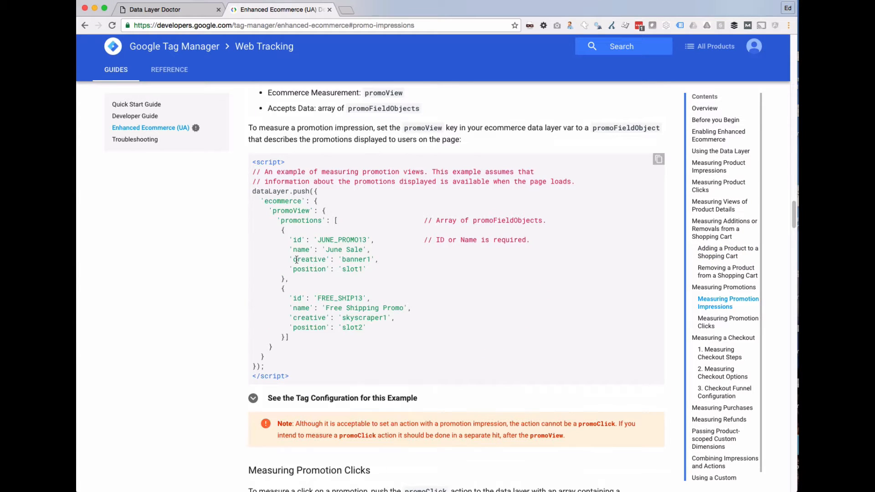
key(ctrl+shift+Tab)
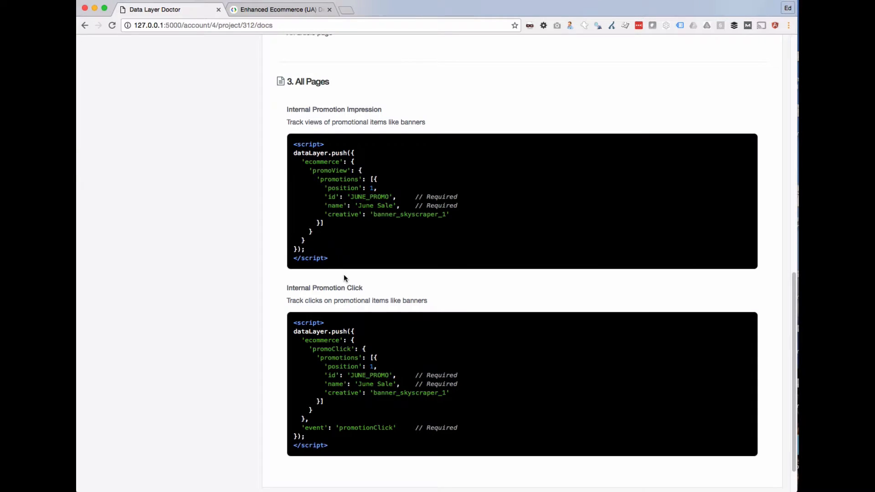
Step: Review the Article Page section of the documentation again, and open the My Blog project's variables
scroll(290, 235, up, 3)
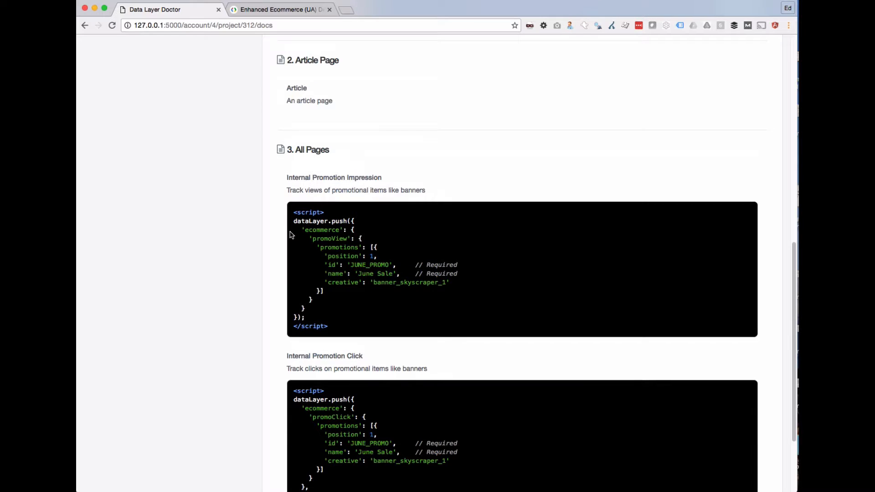
scroll(290, 236, up, 2)
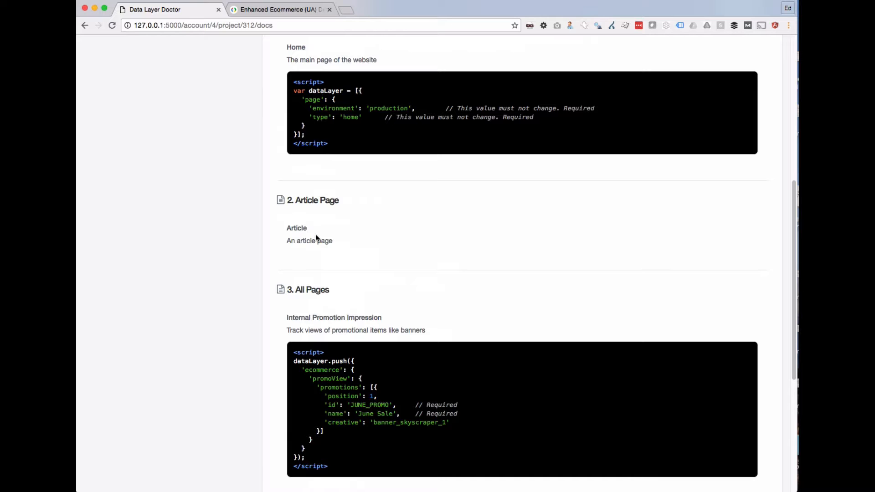
scroll(315, 237, up, 7)
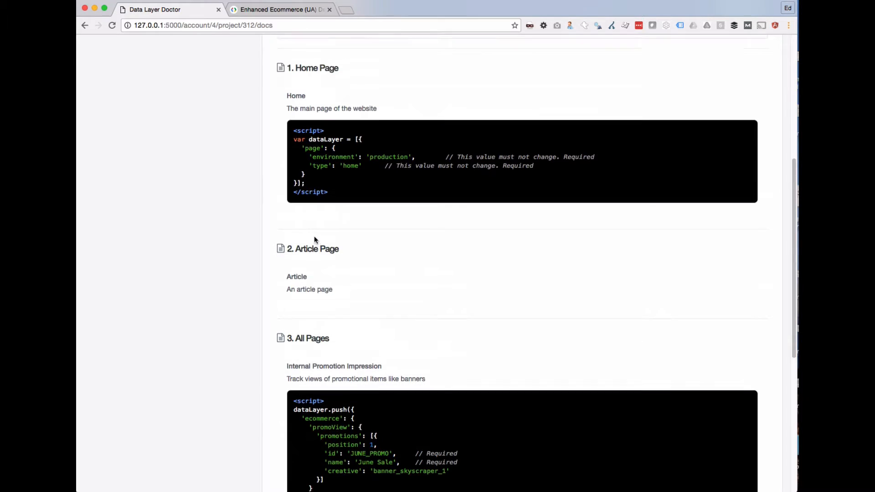
click(129, 178)
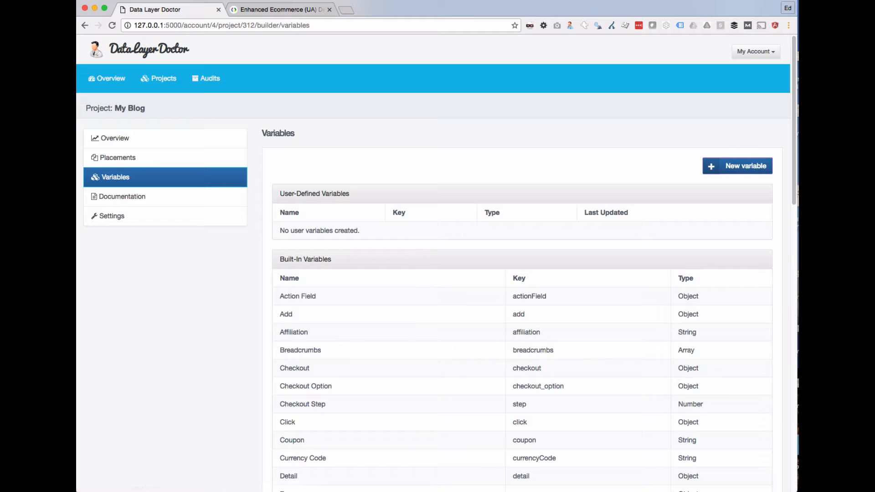
Step: Create a new variable named Author with the type String and the key author
click(727, 175)
triple_click(486, 207)
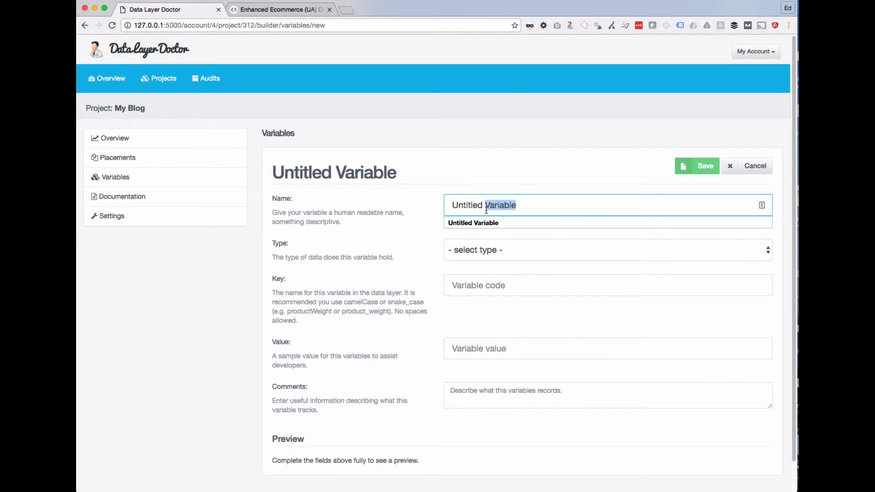
text(Author)
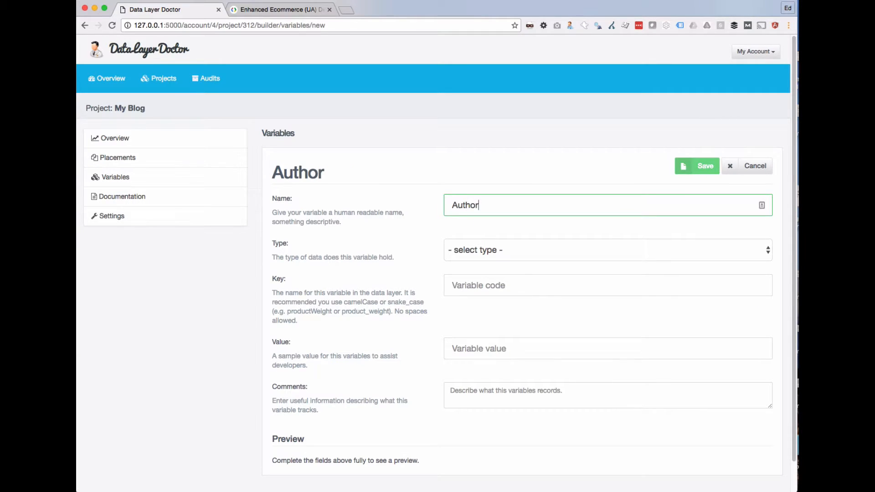
click(487, 250)
click(497, 273)
click(494, 255)
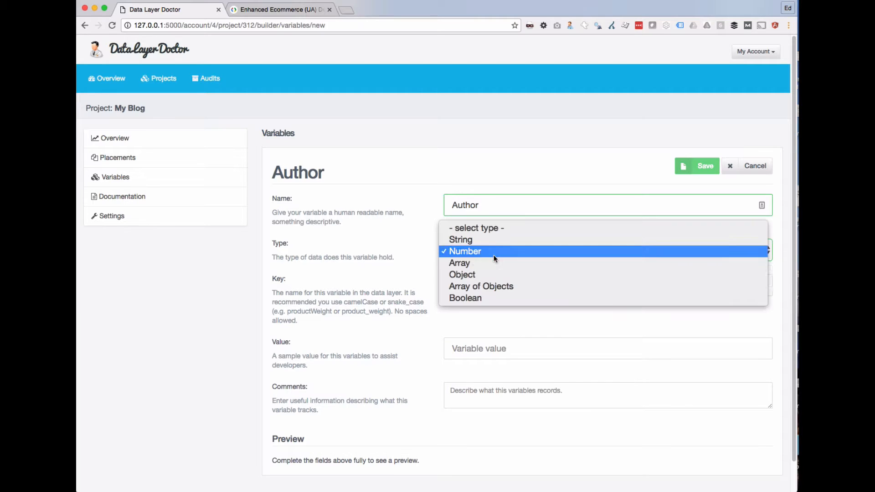
click(491, 240)
click(493, 292)
text(a)
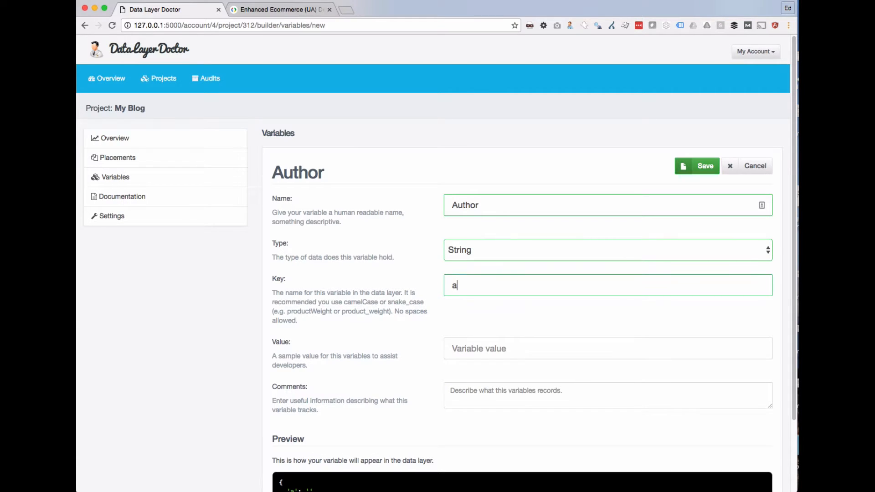
text(uthor)
Step: Give the Author variable the sample value Metric Mogul, check its preview and save the variable
scroll(479, 297, down, 5)
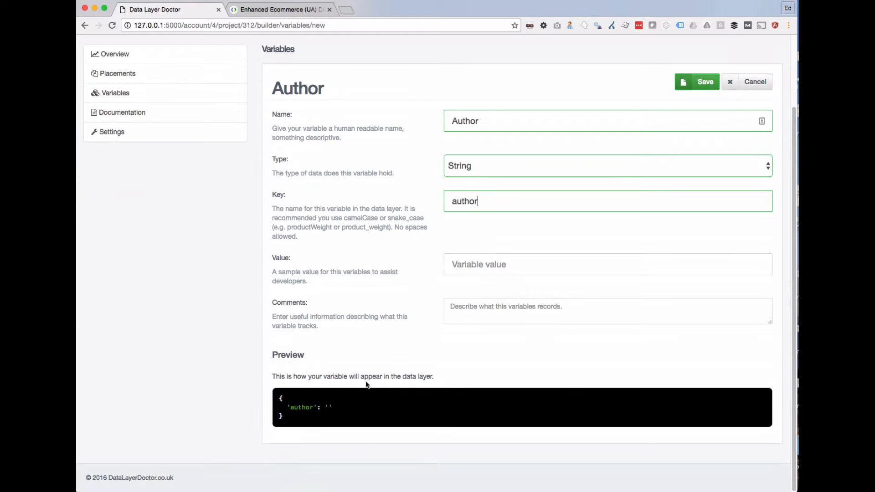
triple_click(298, 416)
click(303, 402)
click(456, 263)
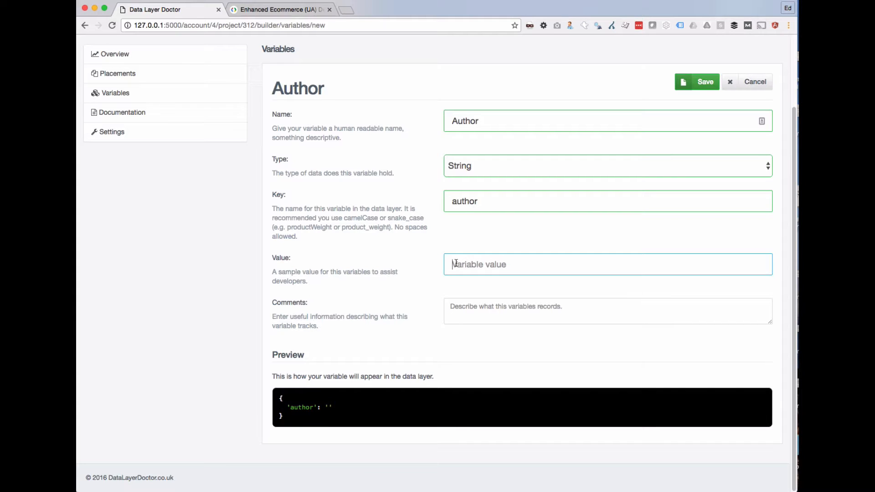
text(Metric Mogul)
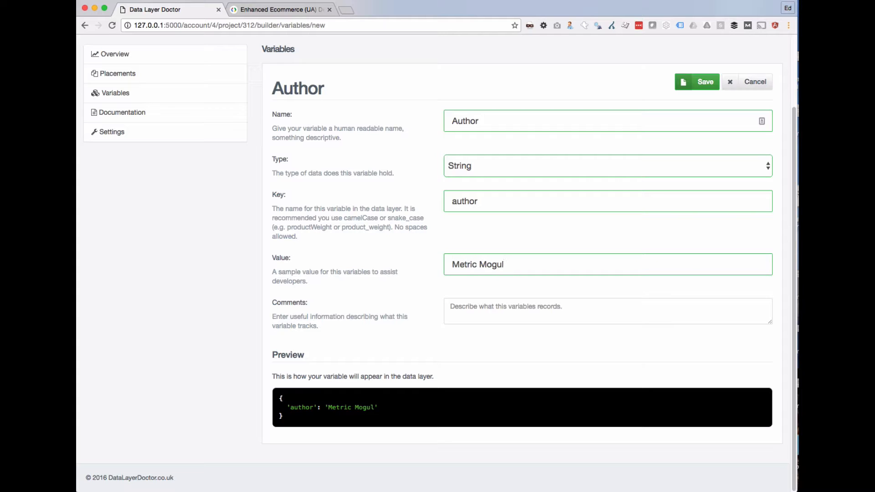
click(473, 313)
click(697, 82)
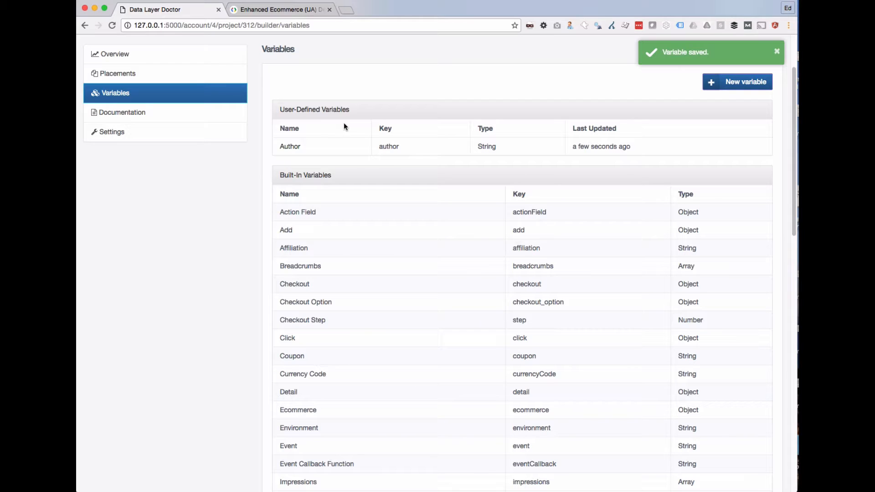
Step: Open the My Blog project's Article placement and add a block based on the Default template
click(131, 74)
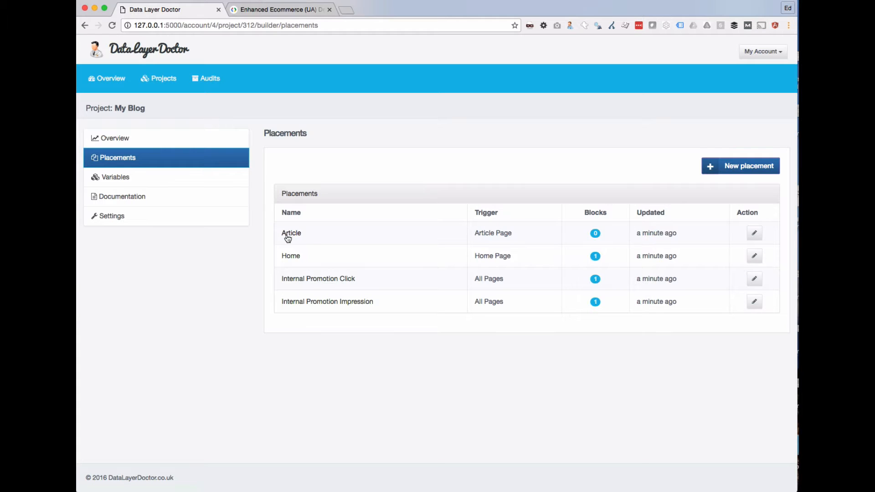
click(291, 236)
scroll(370, 273, down, 3)
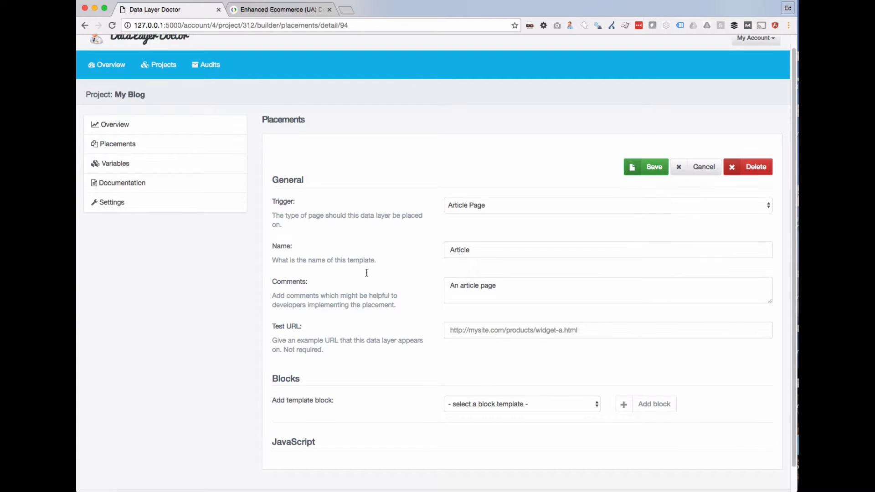
click(502, 379)
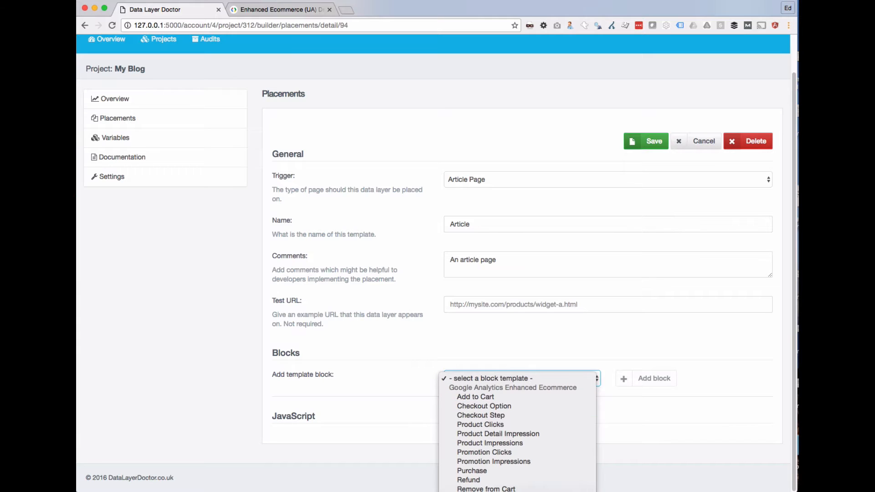
key(d)
key(Return)
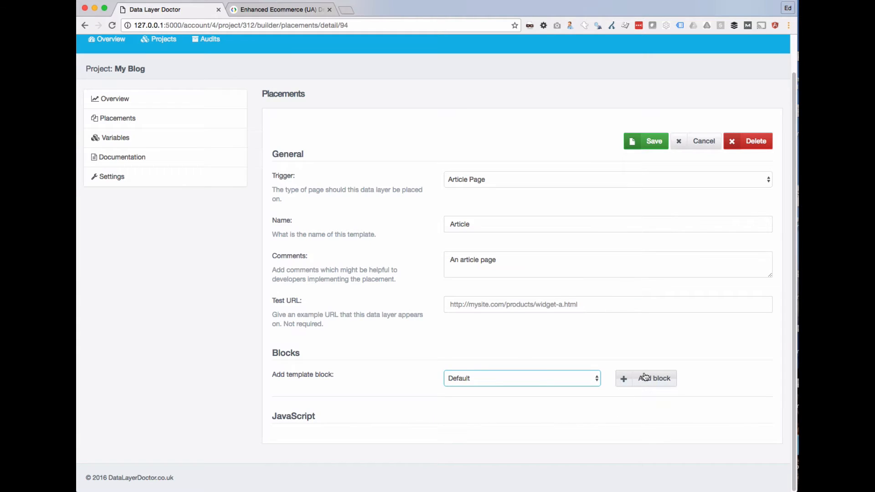
click(639, 379)
scroll(254, 382, down, 10)
scroll(254, 382, down, 3)
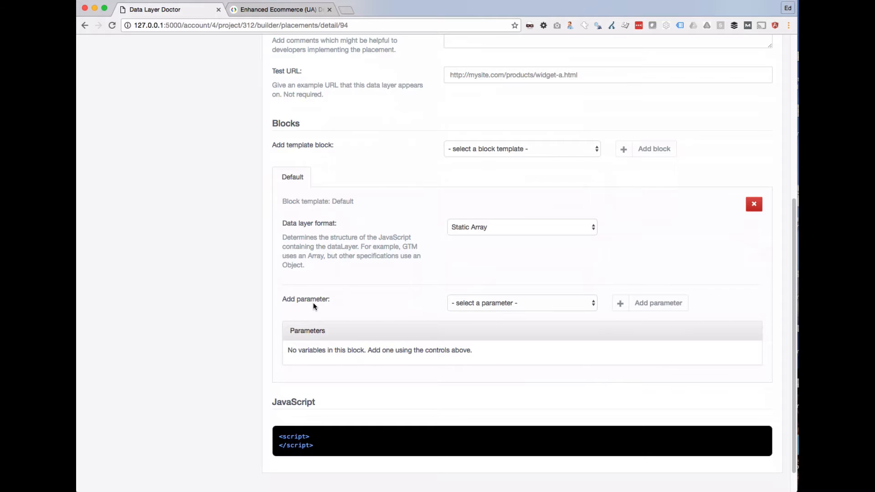
Step: Add the Author variable as a parameter of the Default block and check the generated script
click(478, 305)
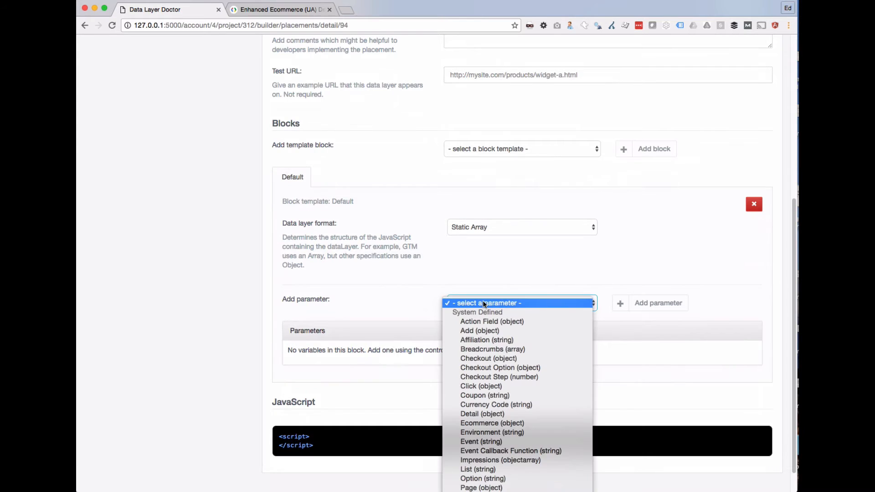
scroll(517, 410, down, 5)
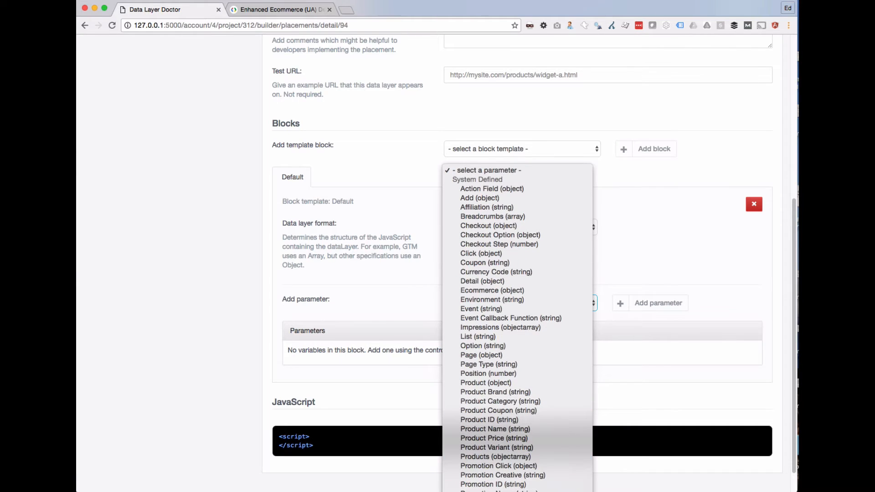
click(502, 488)
click(623, 309)
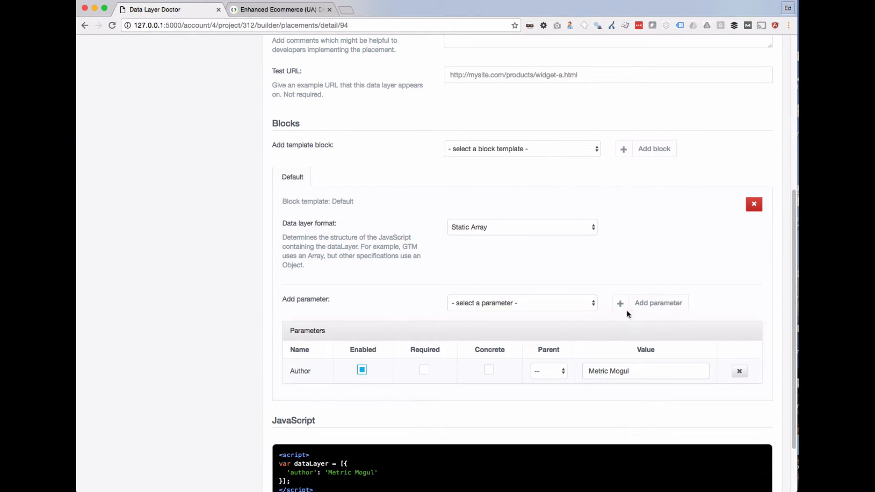
scroll(254, 351, down, 3)
drag(280, 381, 321, 422)
click(324, 439)
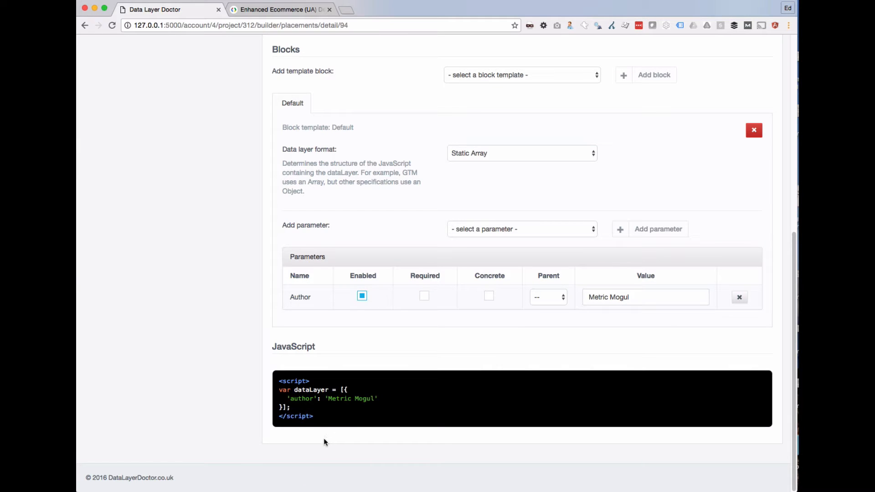
Step: Add the Page Type (string) parameter to the Default block and set its value to article
click(470, 237)
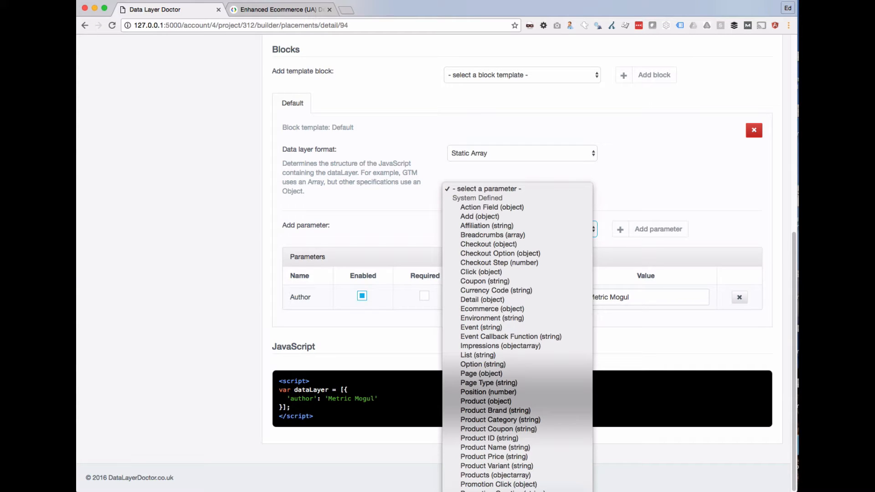
click(469, 386)
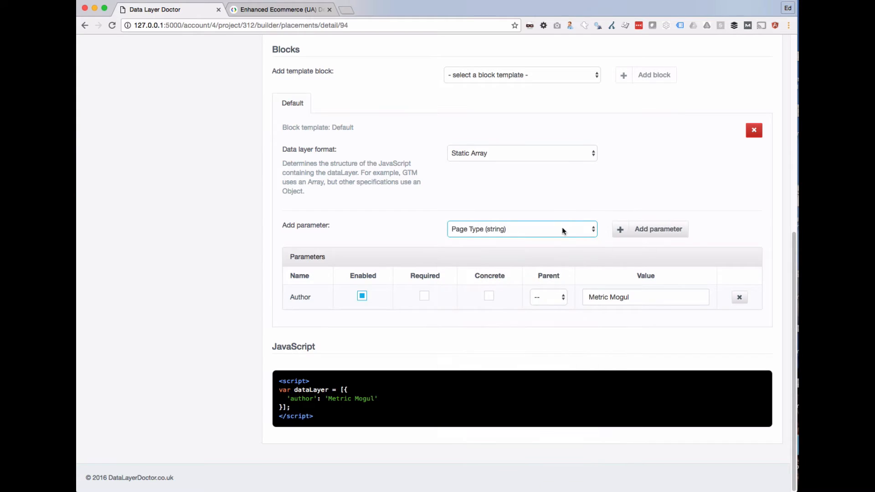
click(641, 229)
double_click(614, 320)
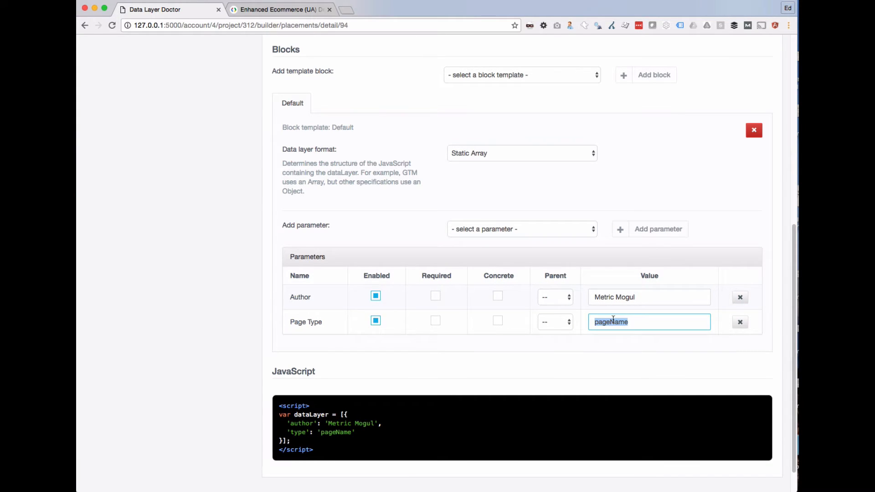
text(article)
Step: Mark the Page Type parameter as concrete and required, checking the comments in the generated script
click(497, 320)
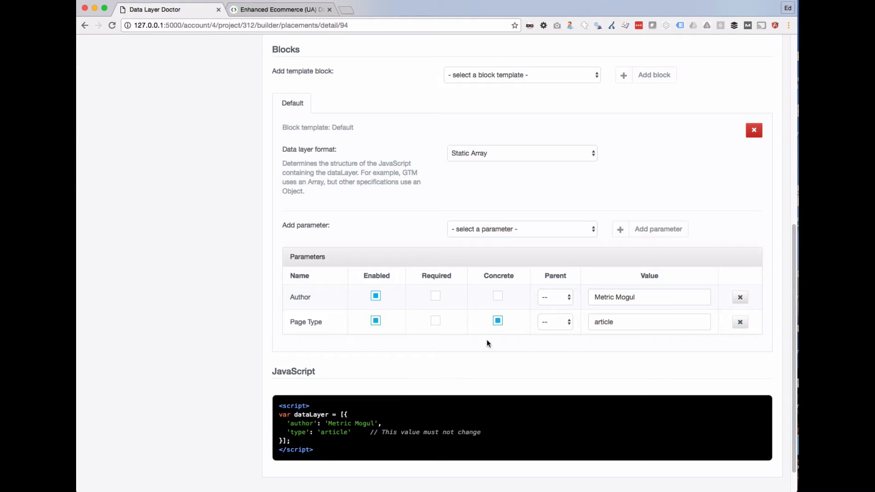
click(435, 321)
click(436, 321)
drag(373, 432, 480, 432)
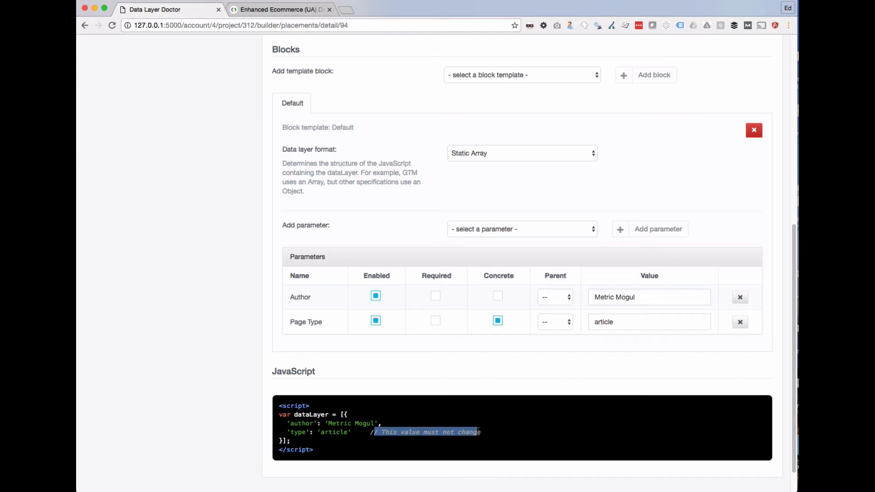
click(436, 321)
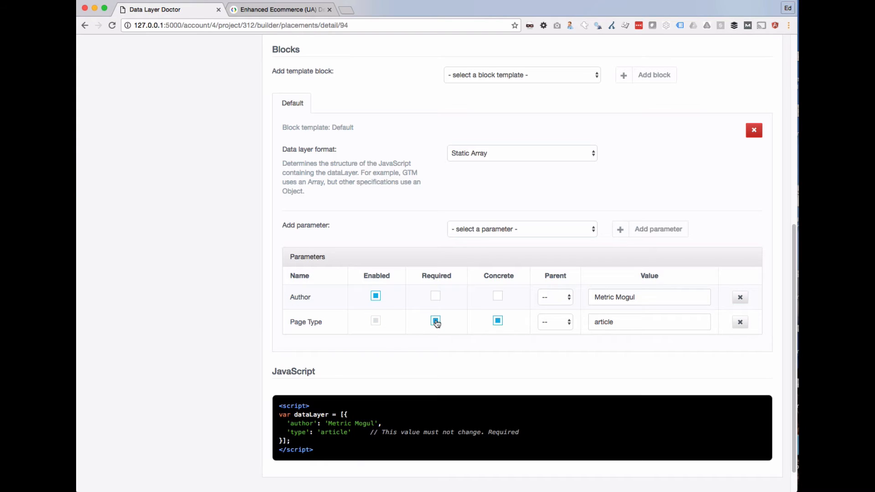
click(436, 322)
click(436, 321)
Step: Mark the Author parameter as required and compare the Author and Page Type values in the generated script
click(435, 297)
drag(638, 297, 581, 313)
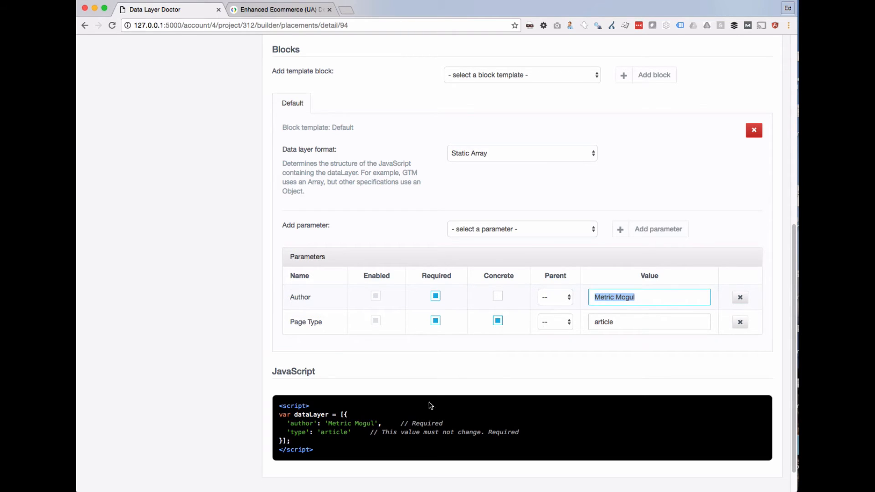
drag(329, 432, 340, 432)
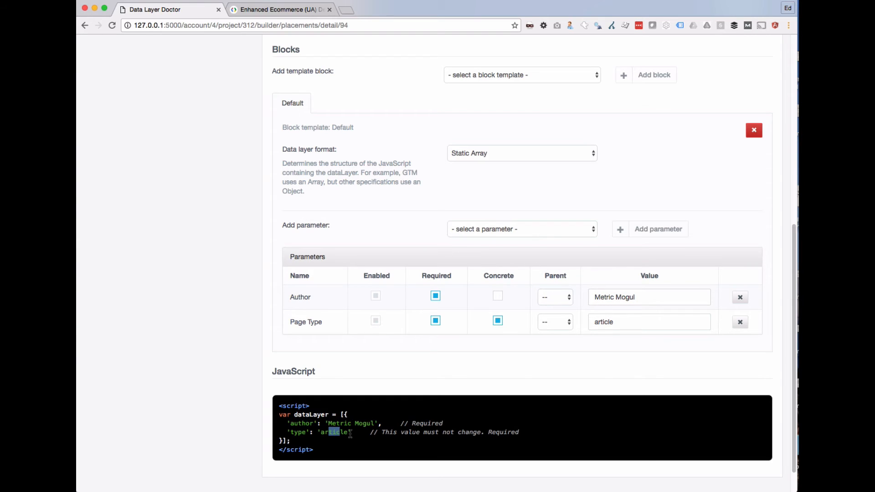
click(350, 434)
scroll(319, 430, down, 2)
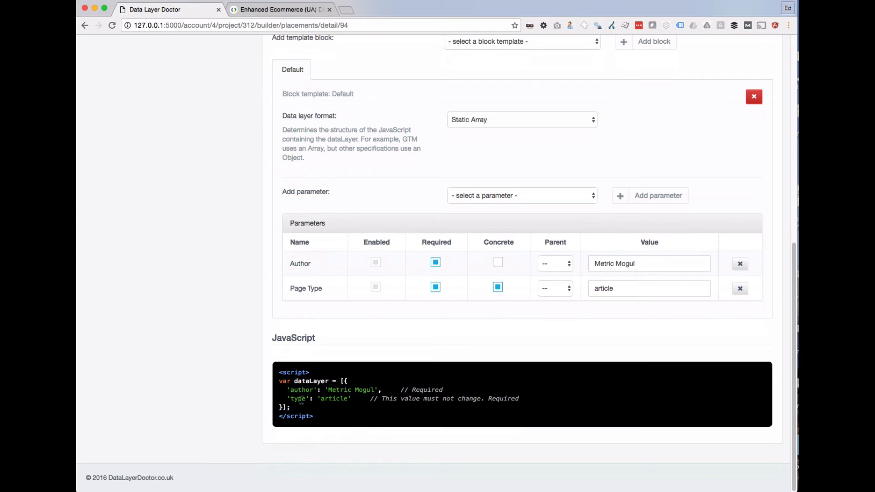
Step: Add the Page (object) parameter to the Default block and make it the parent of Page Type
click(502, 198)
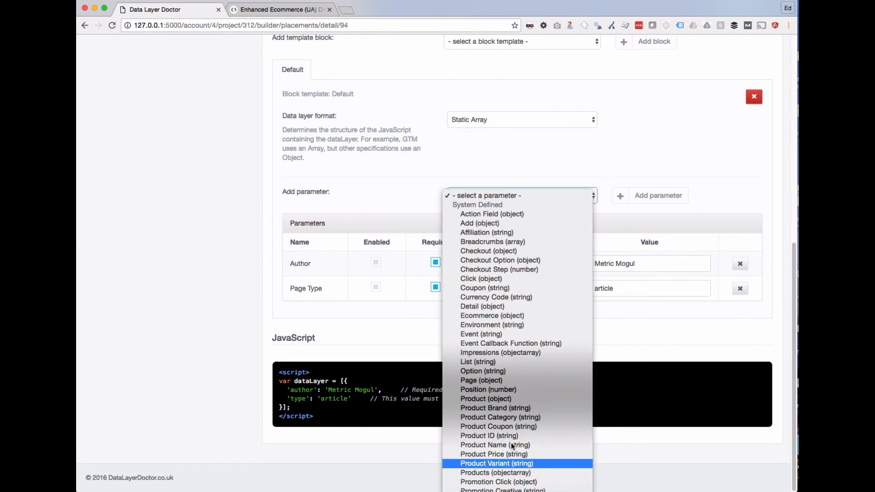
click(518, 380)
click(636, 206)
scroll(511, 301, down, 3)
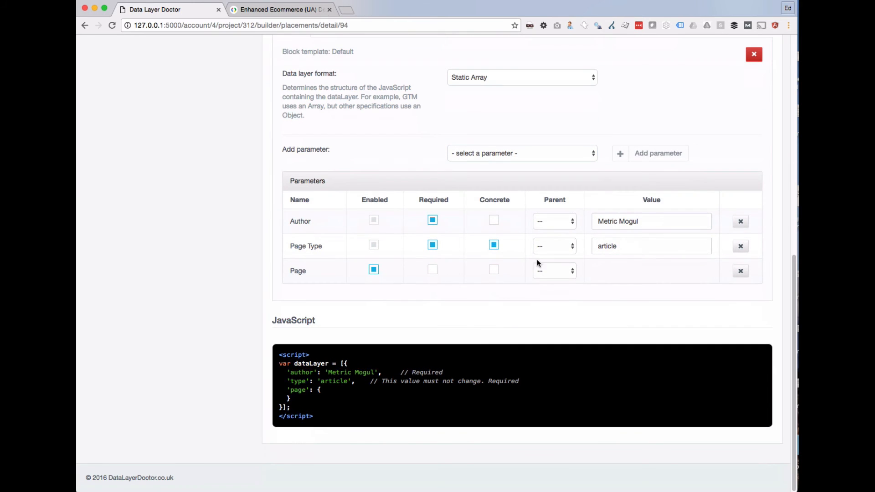
click(553, 256)
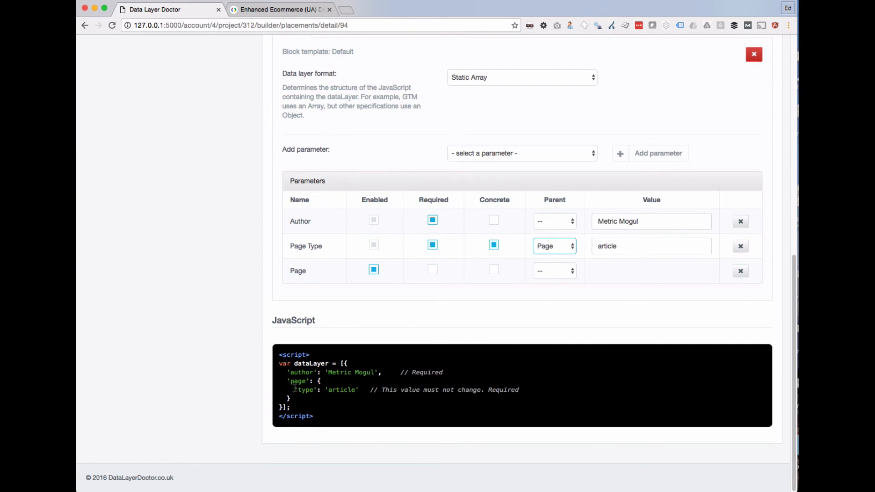
drag(291, 381, 317, 399)
click(317, 400)
Step: Mark the Page parameter as required and save the Article placement
click(554, 272)
click(432, 270)
scroll(428, 296, up, 10)
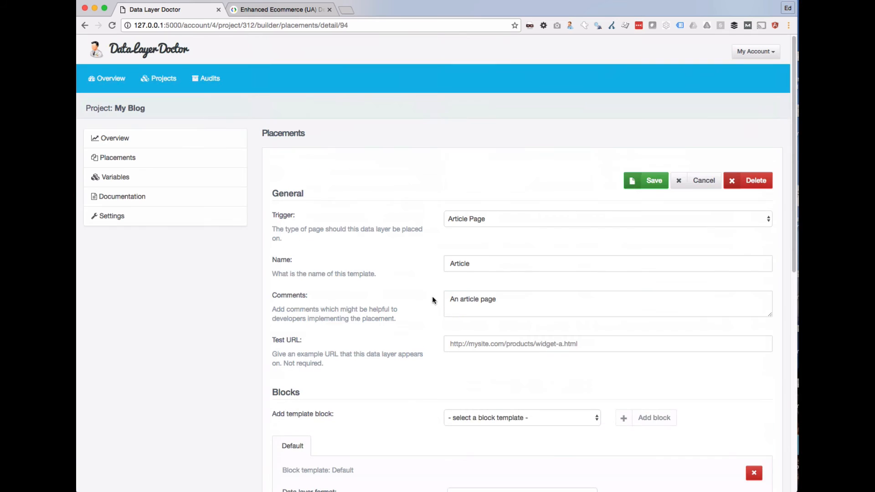
click(645, 181)
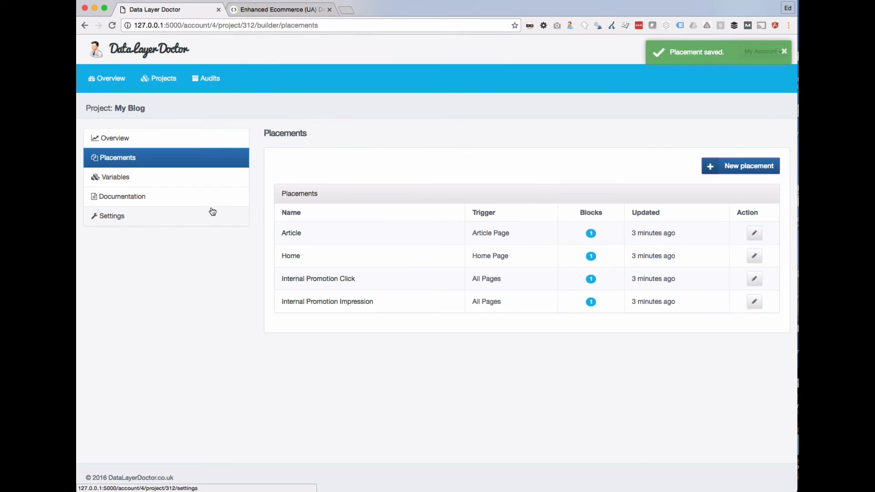
Step: Open the My Blog documentation and review the updated Article Page section with its script
click(126, 196)
scroll(395, 351, down, 7)
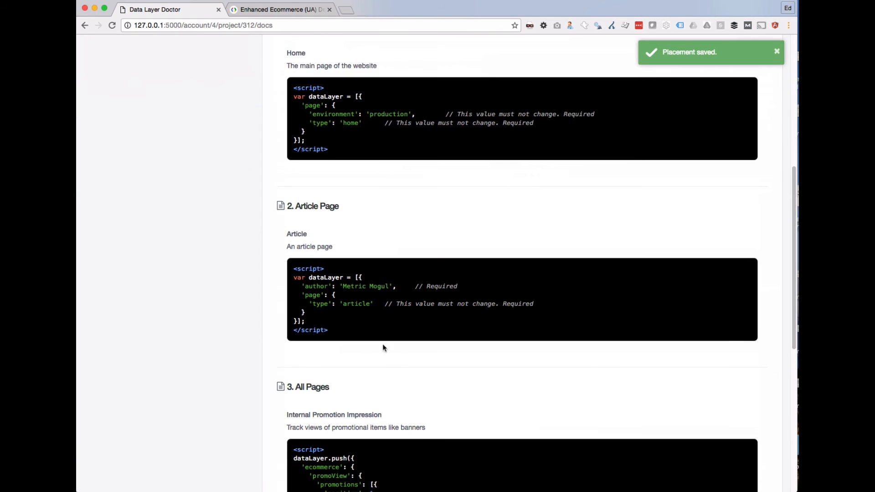
drag(286, 233, 410, 334)
click(409, 333)
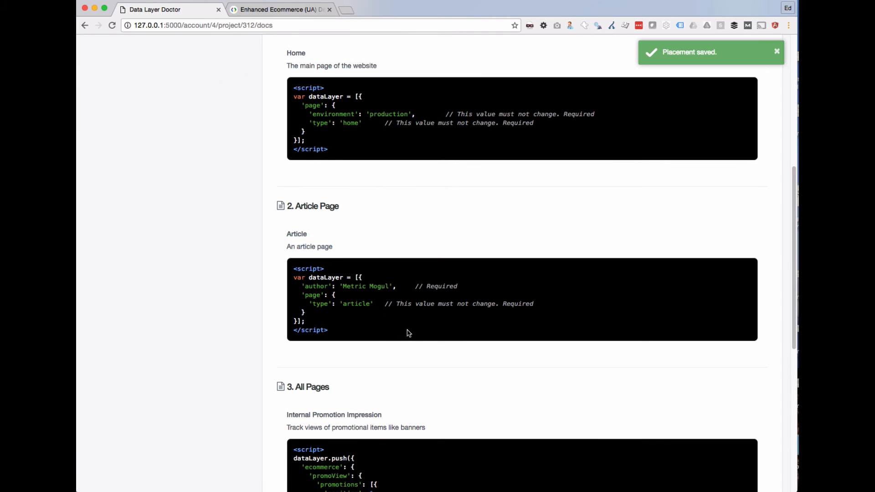